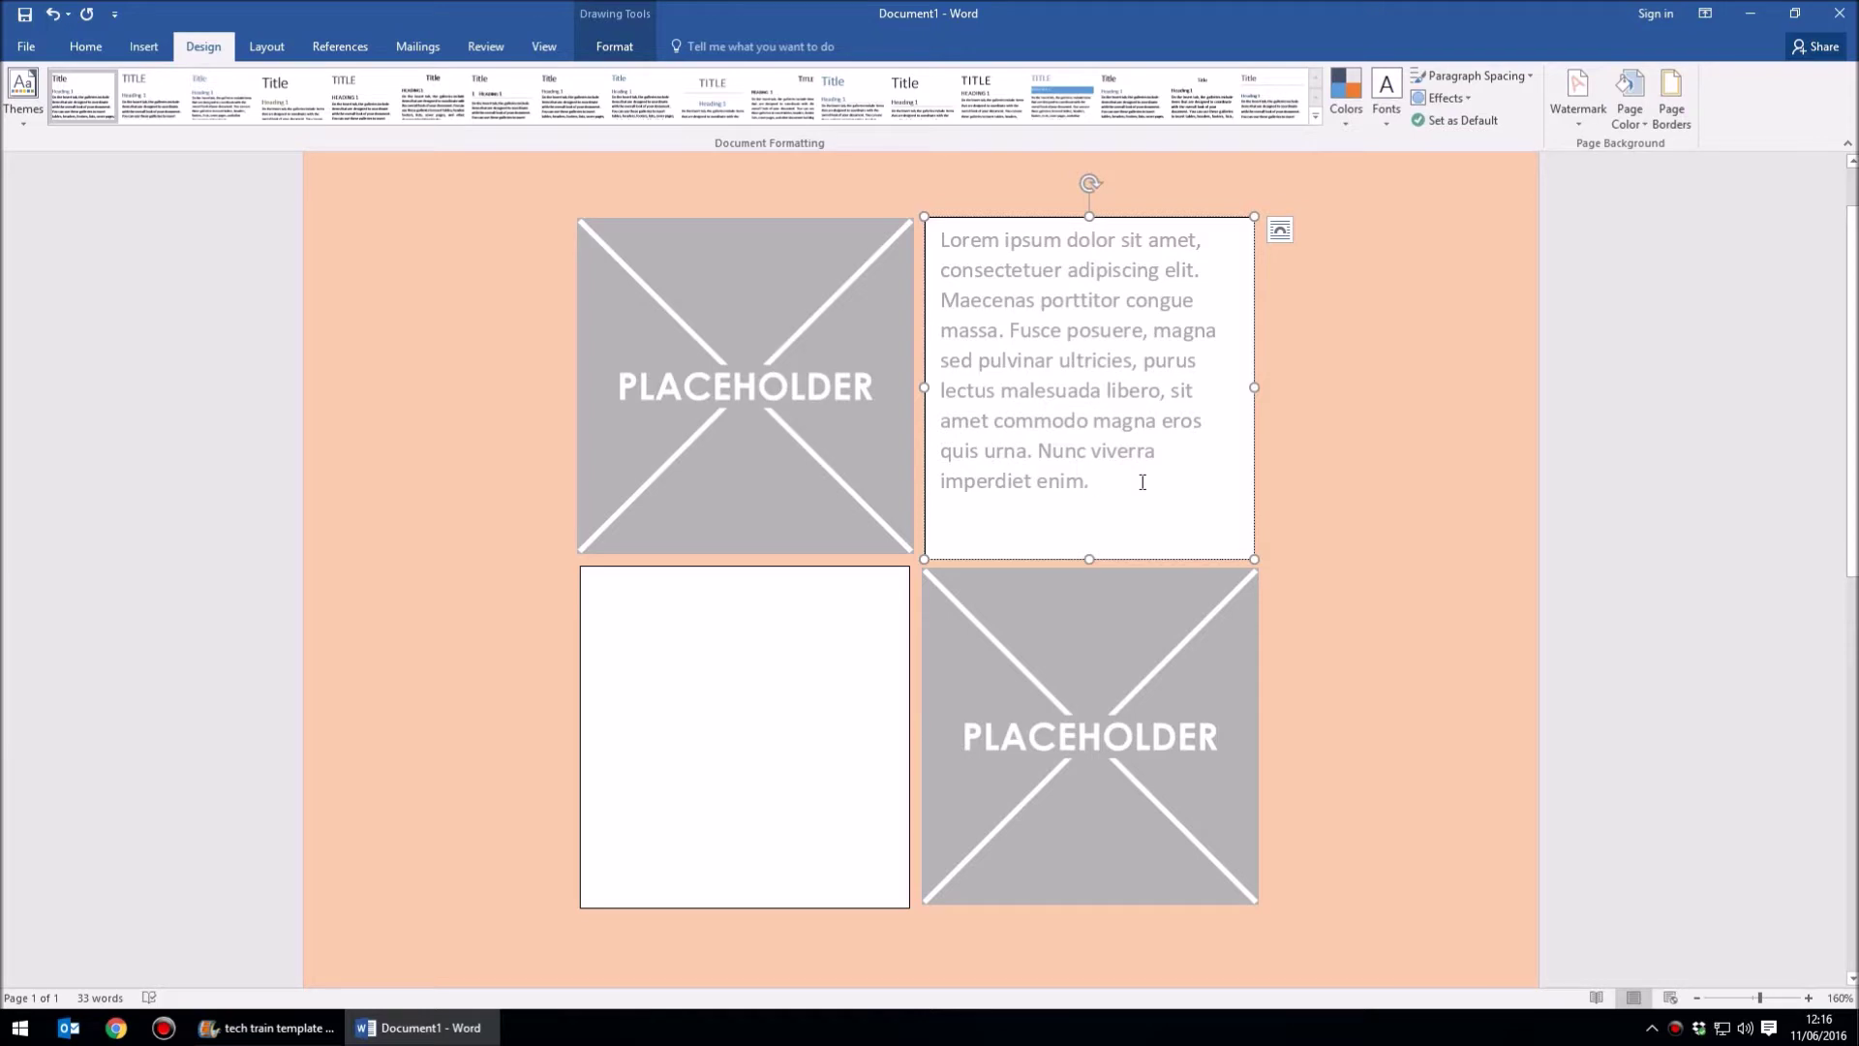
- Add filler text beginning "jckdsl jckl cjckl" after the Lorem ipsum paragraph, continuing past the bottom of the text box
type("jckdsl jckl")
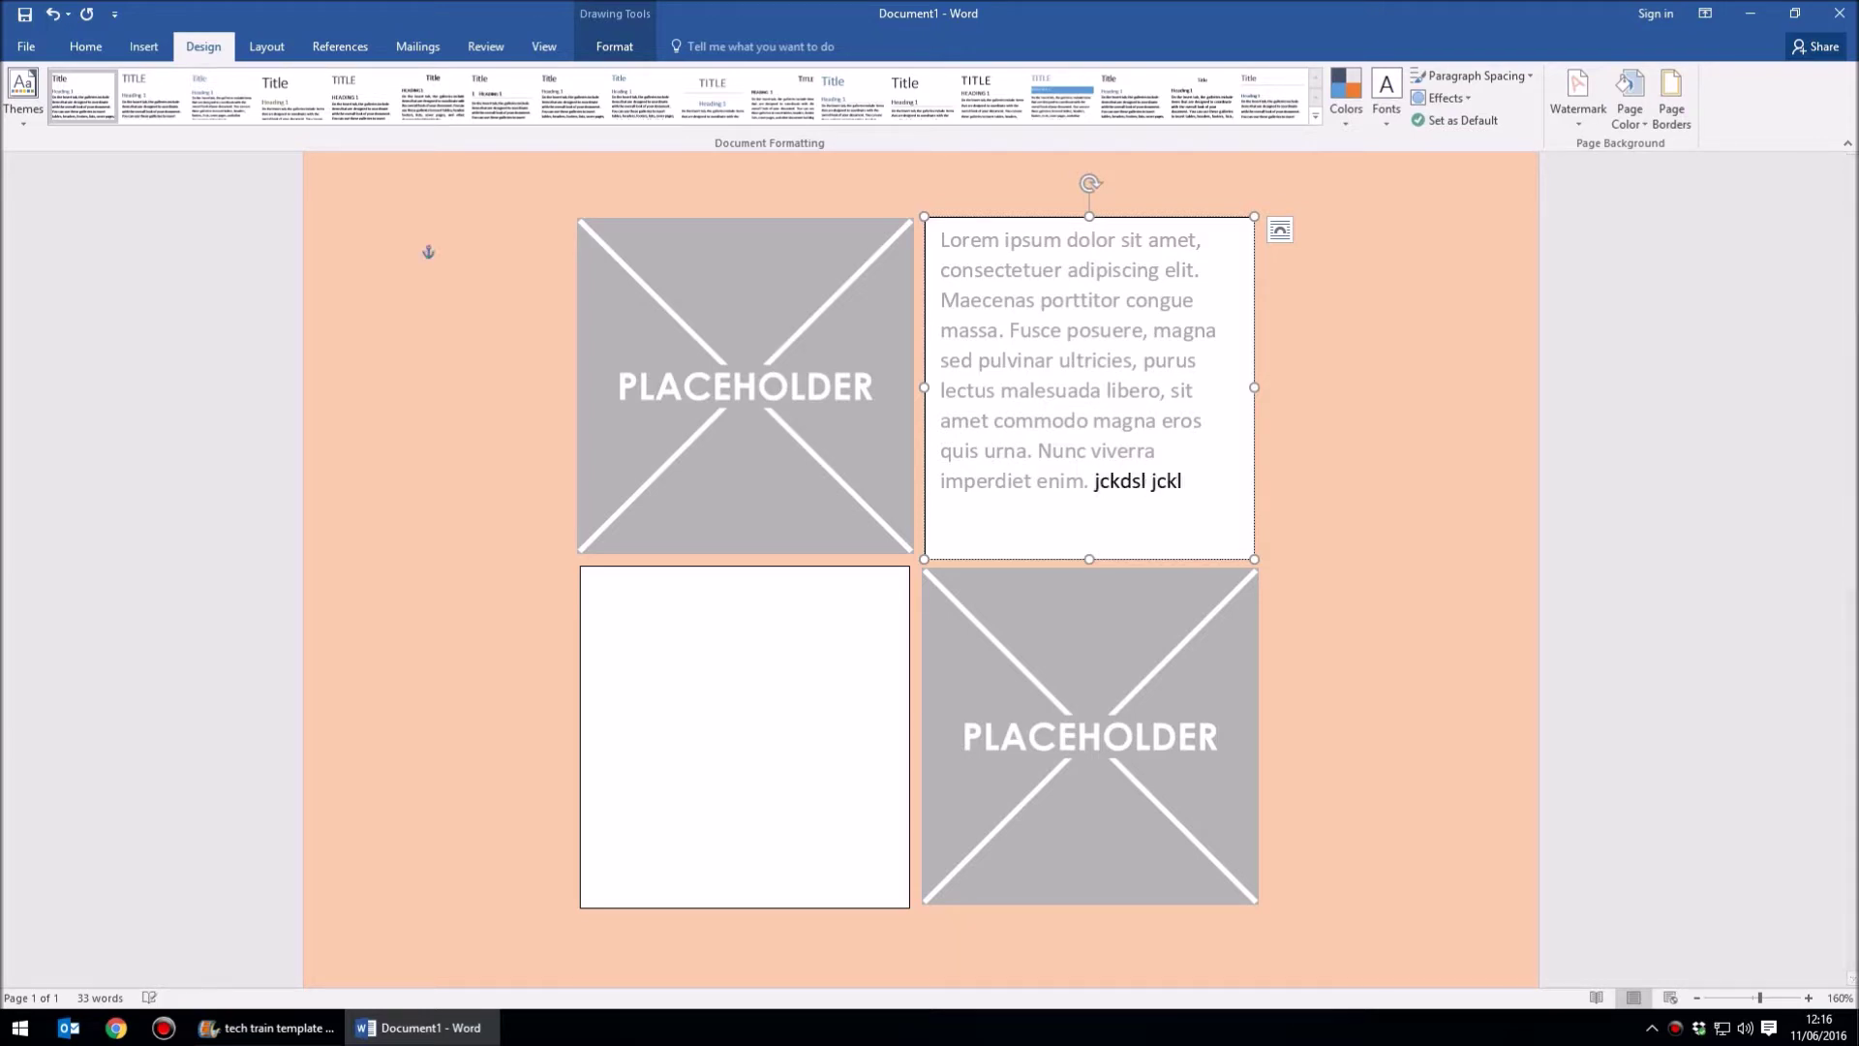
type(" cjckl sjckdsl dsjklsd sjcksdlc sdjkclsd csdjkclsd csjdk")
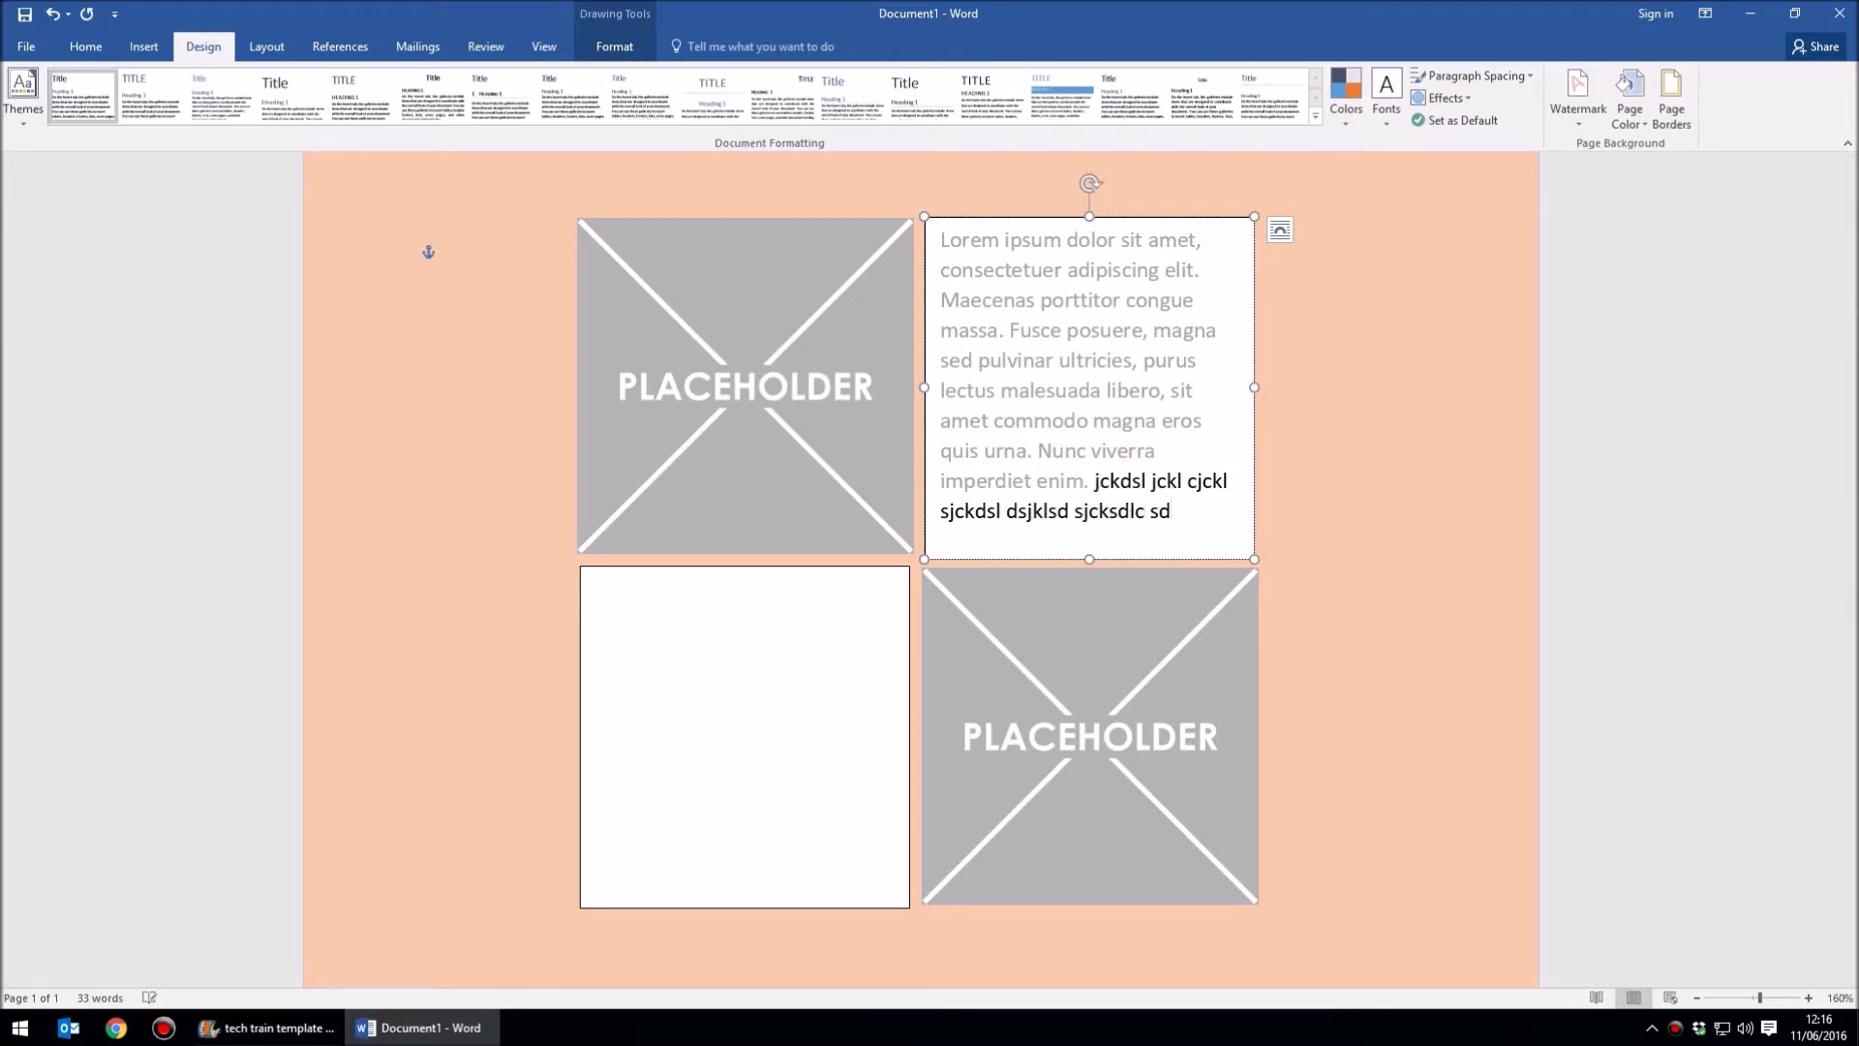
type("lcsd jsklc jsdkclsj")
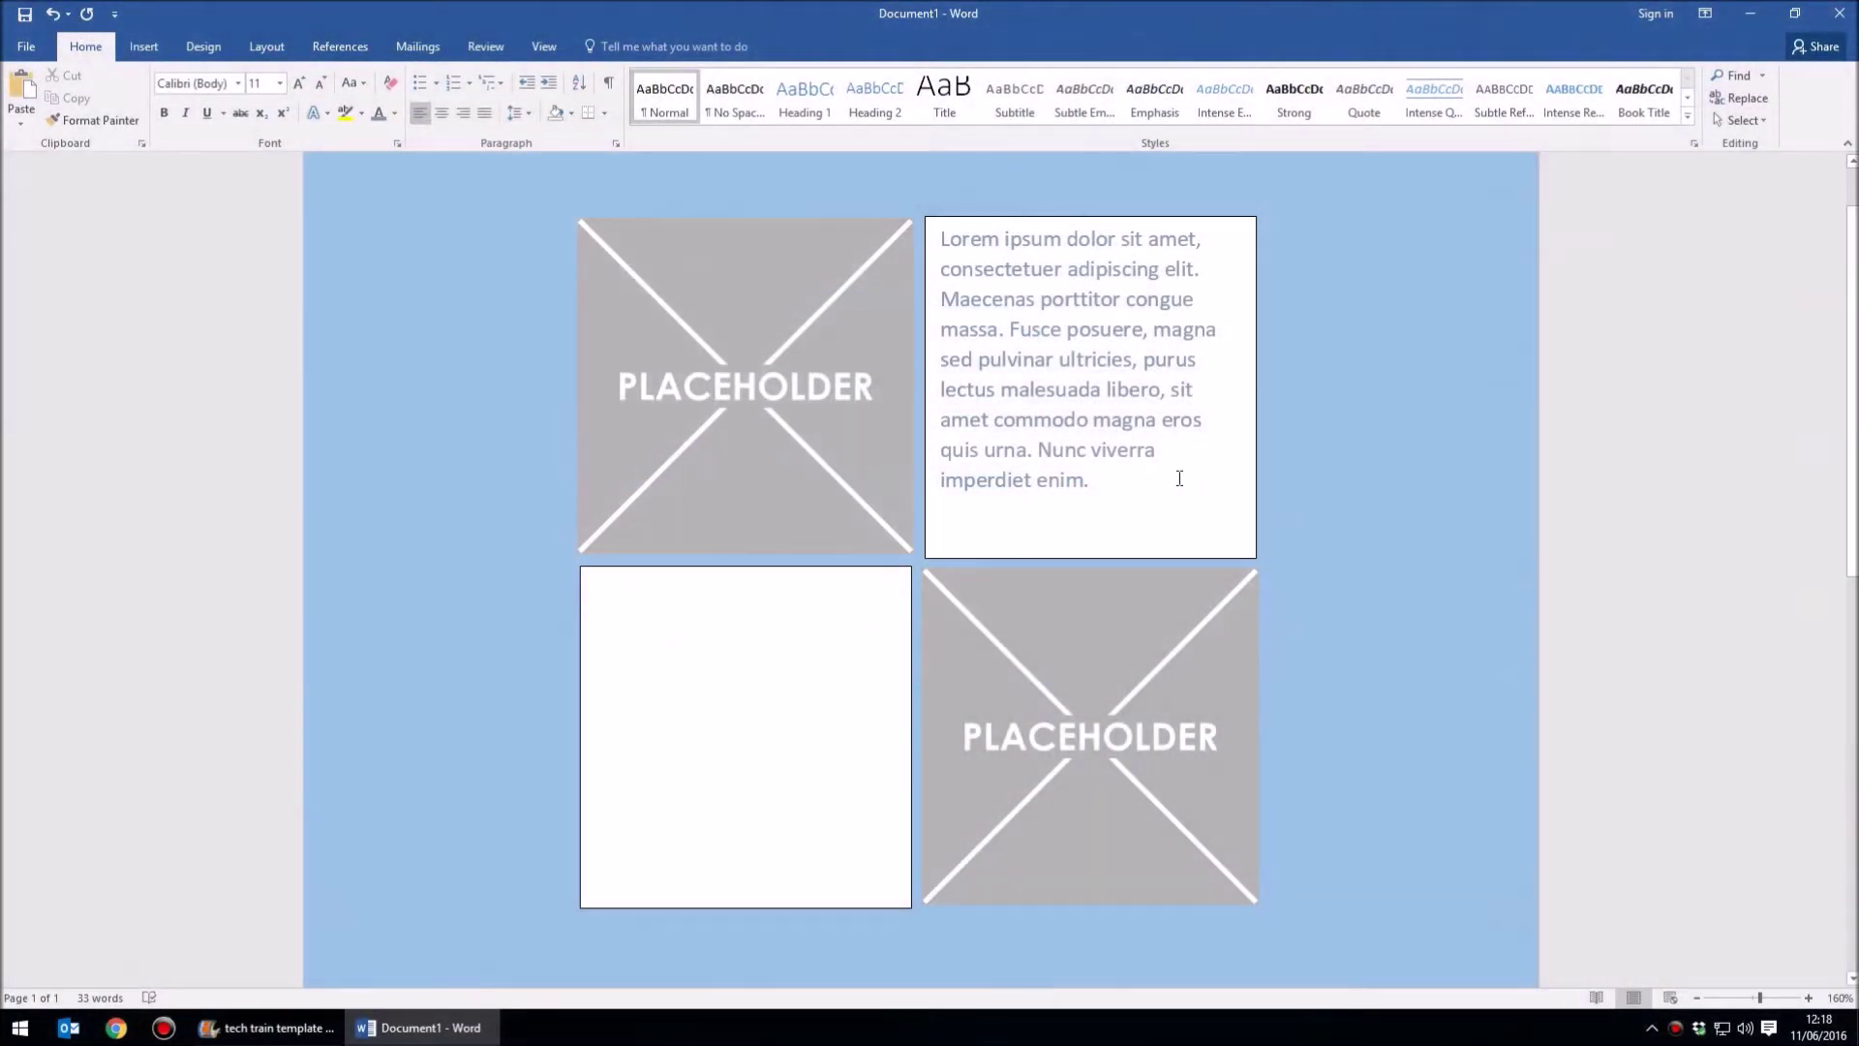
- Add filler text beginning "jcnsdjkc cnsjsk csnjcskcs" after "imperdiet enim." until it overflows the text box
left_click(1179, 478)
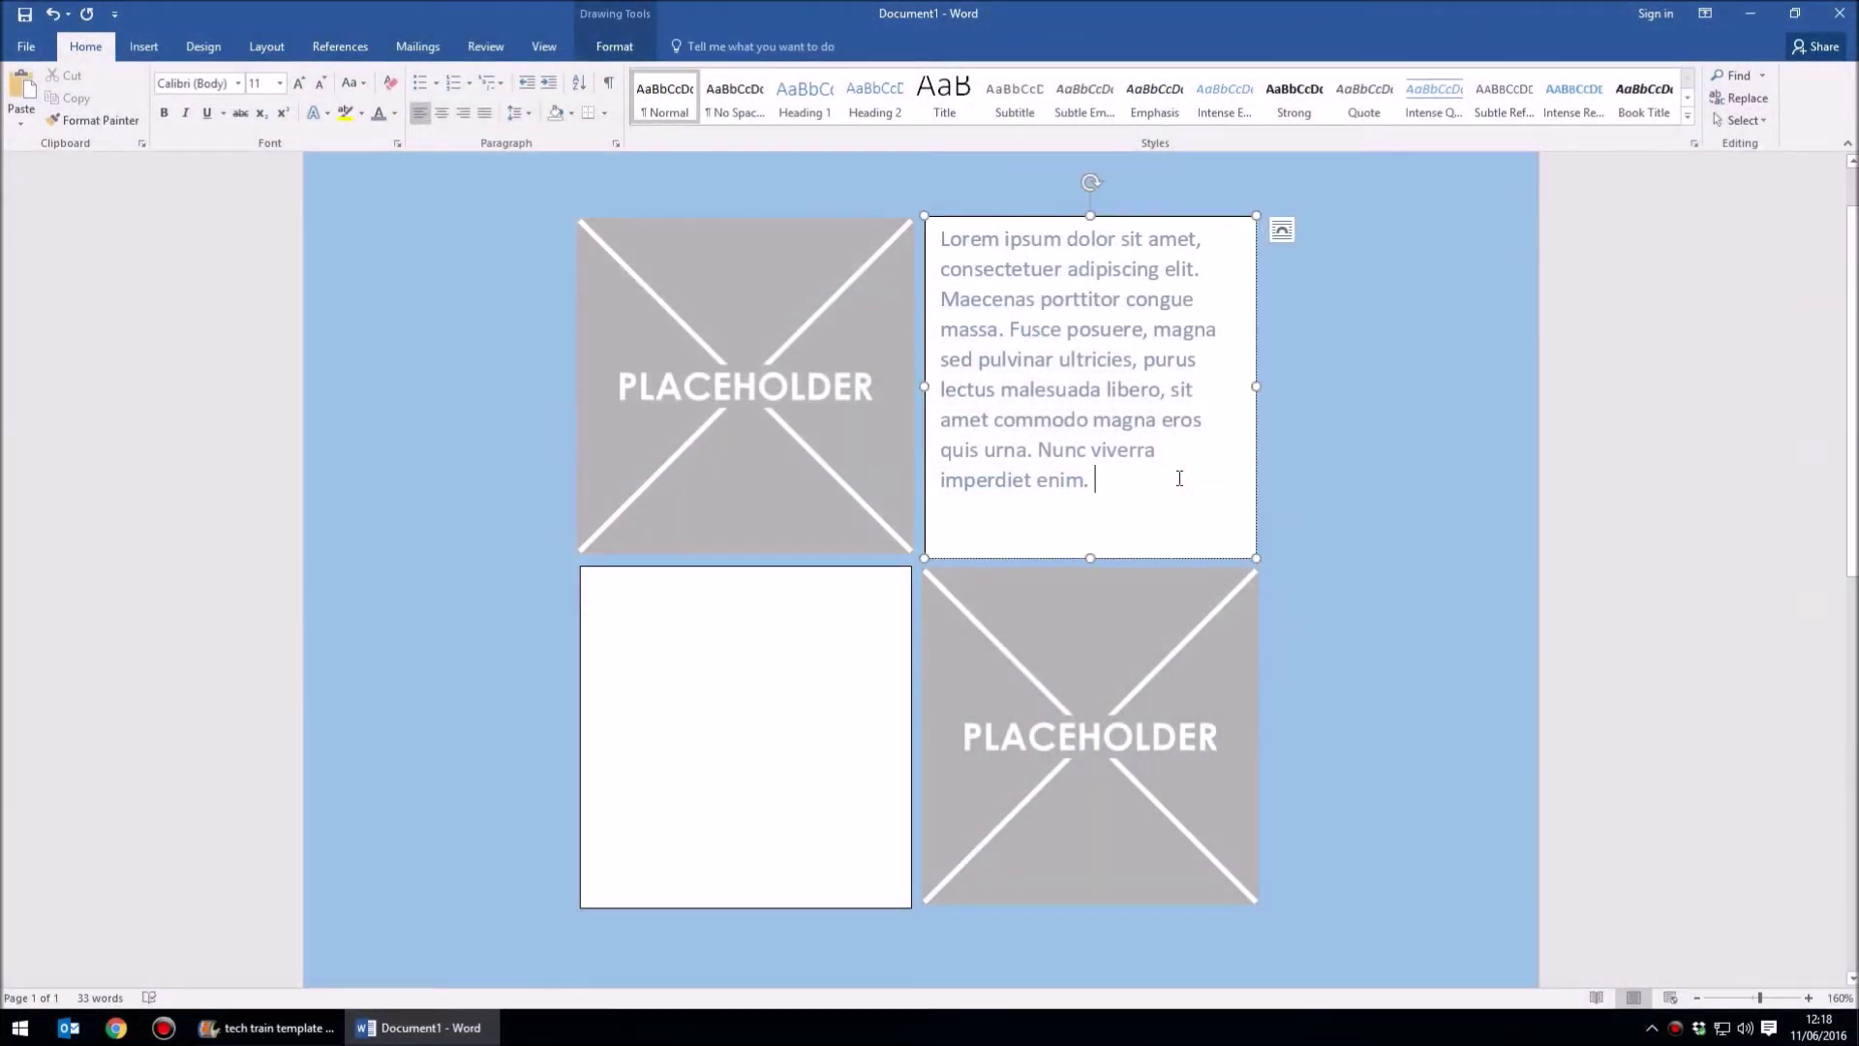
type("jcn")
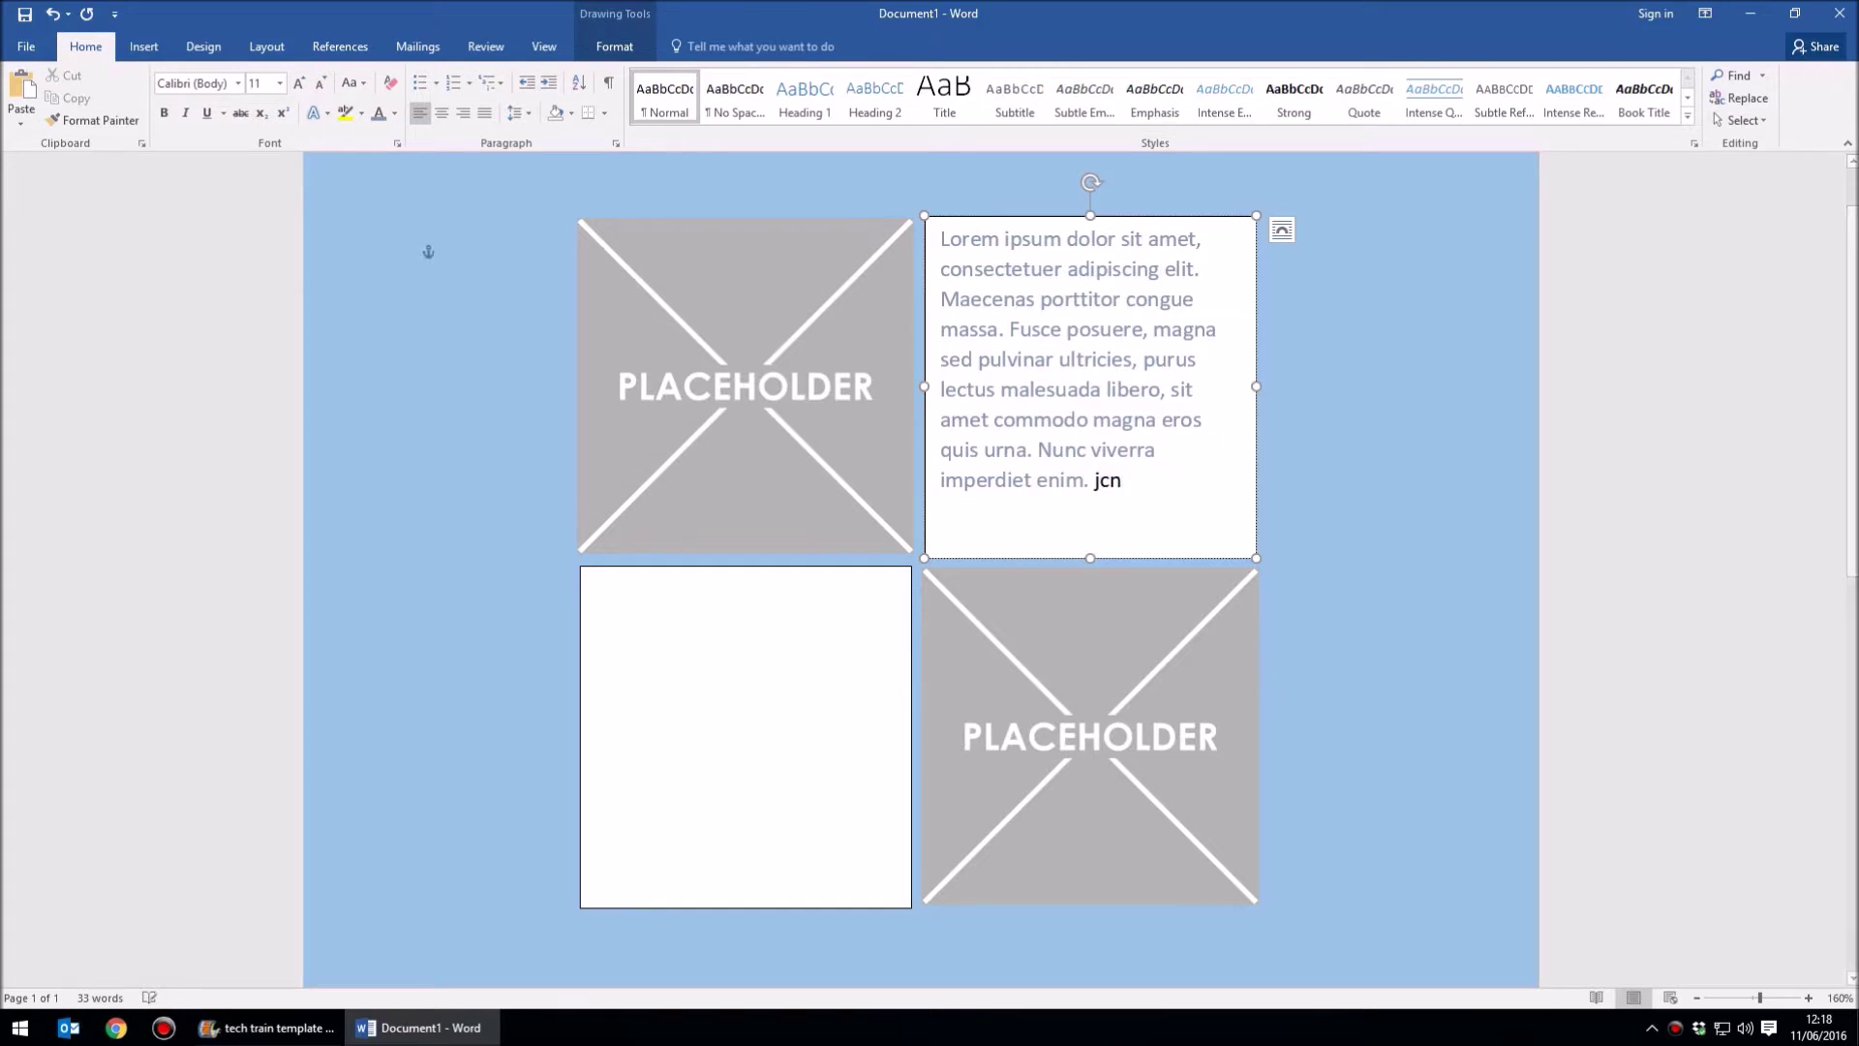
type("sdjkc cnsjsk csnjcskcs cnsjsk nscjskc ")
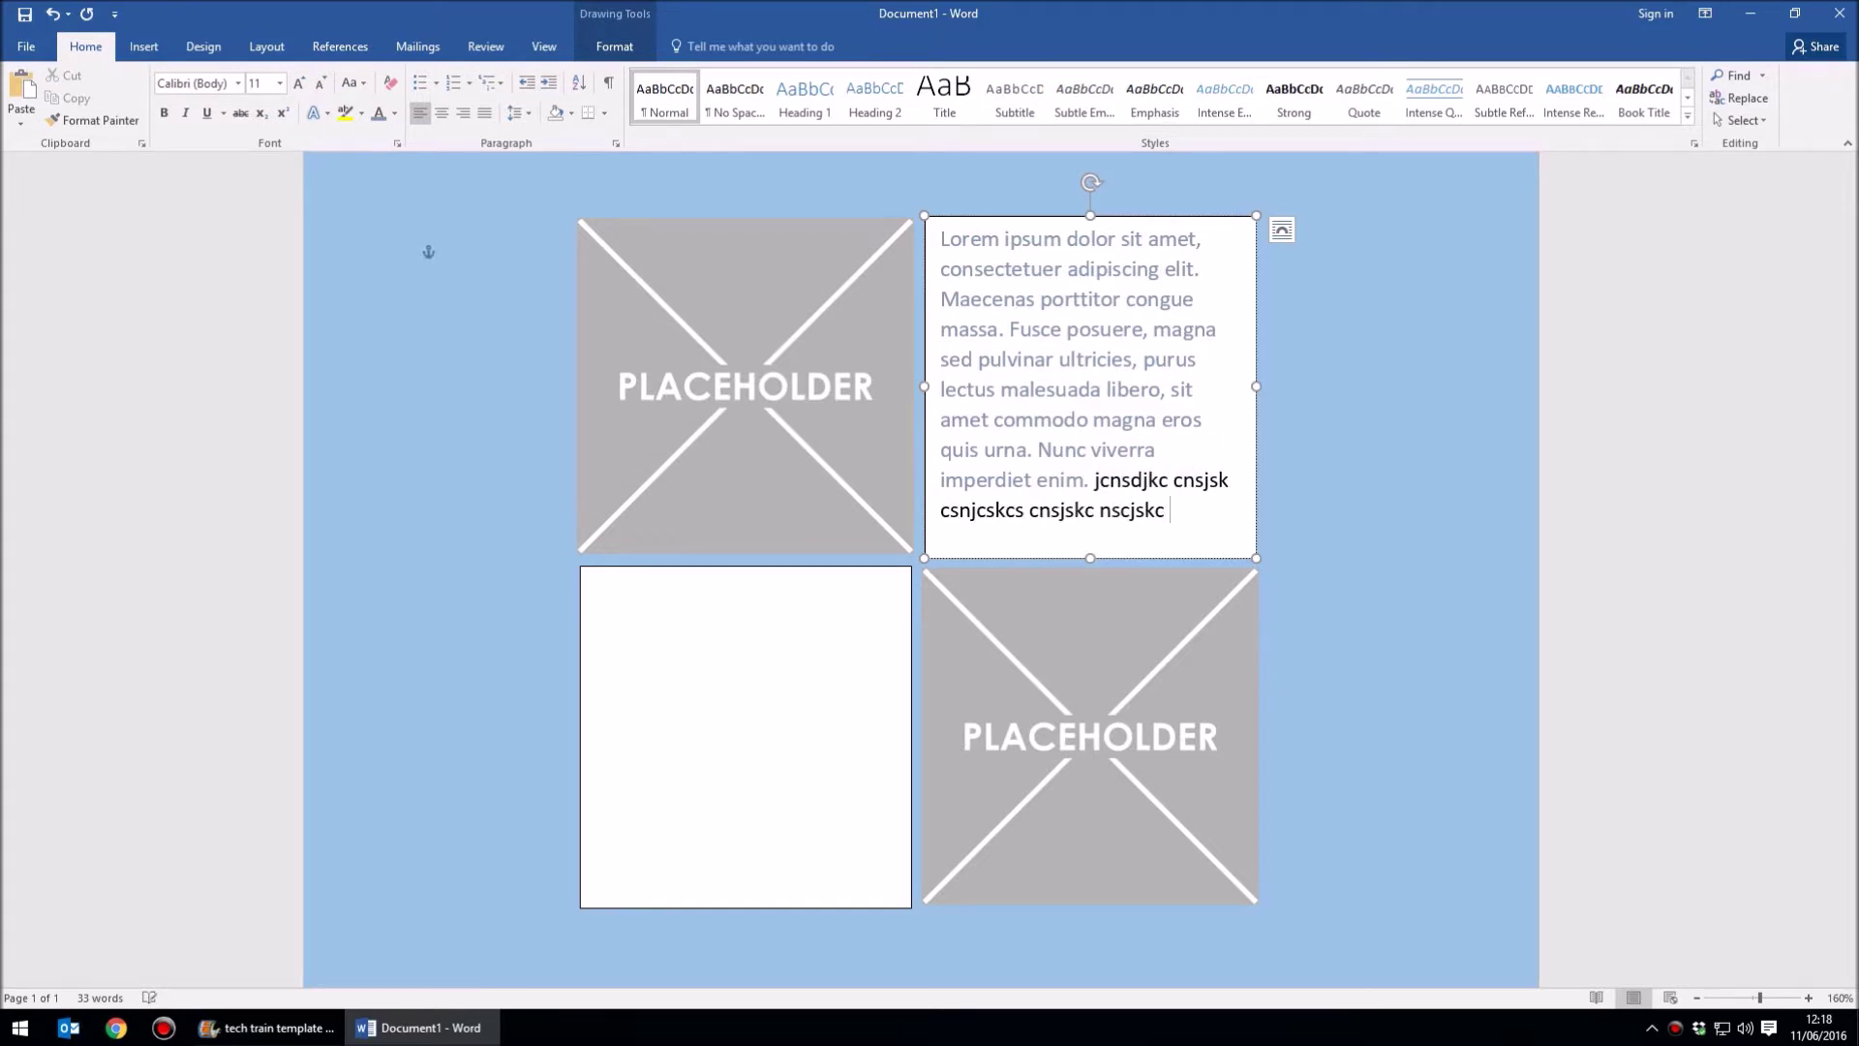
type("njskc nsjkc sdncjsdk snjkcsnc sjkc")
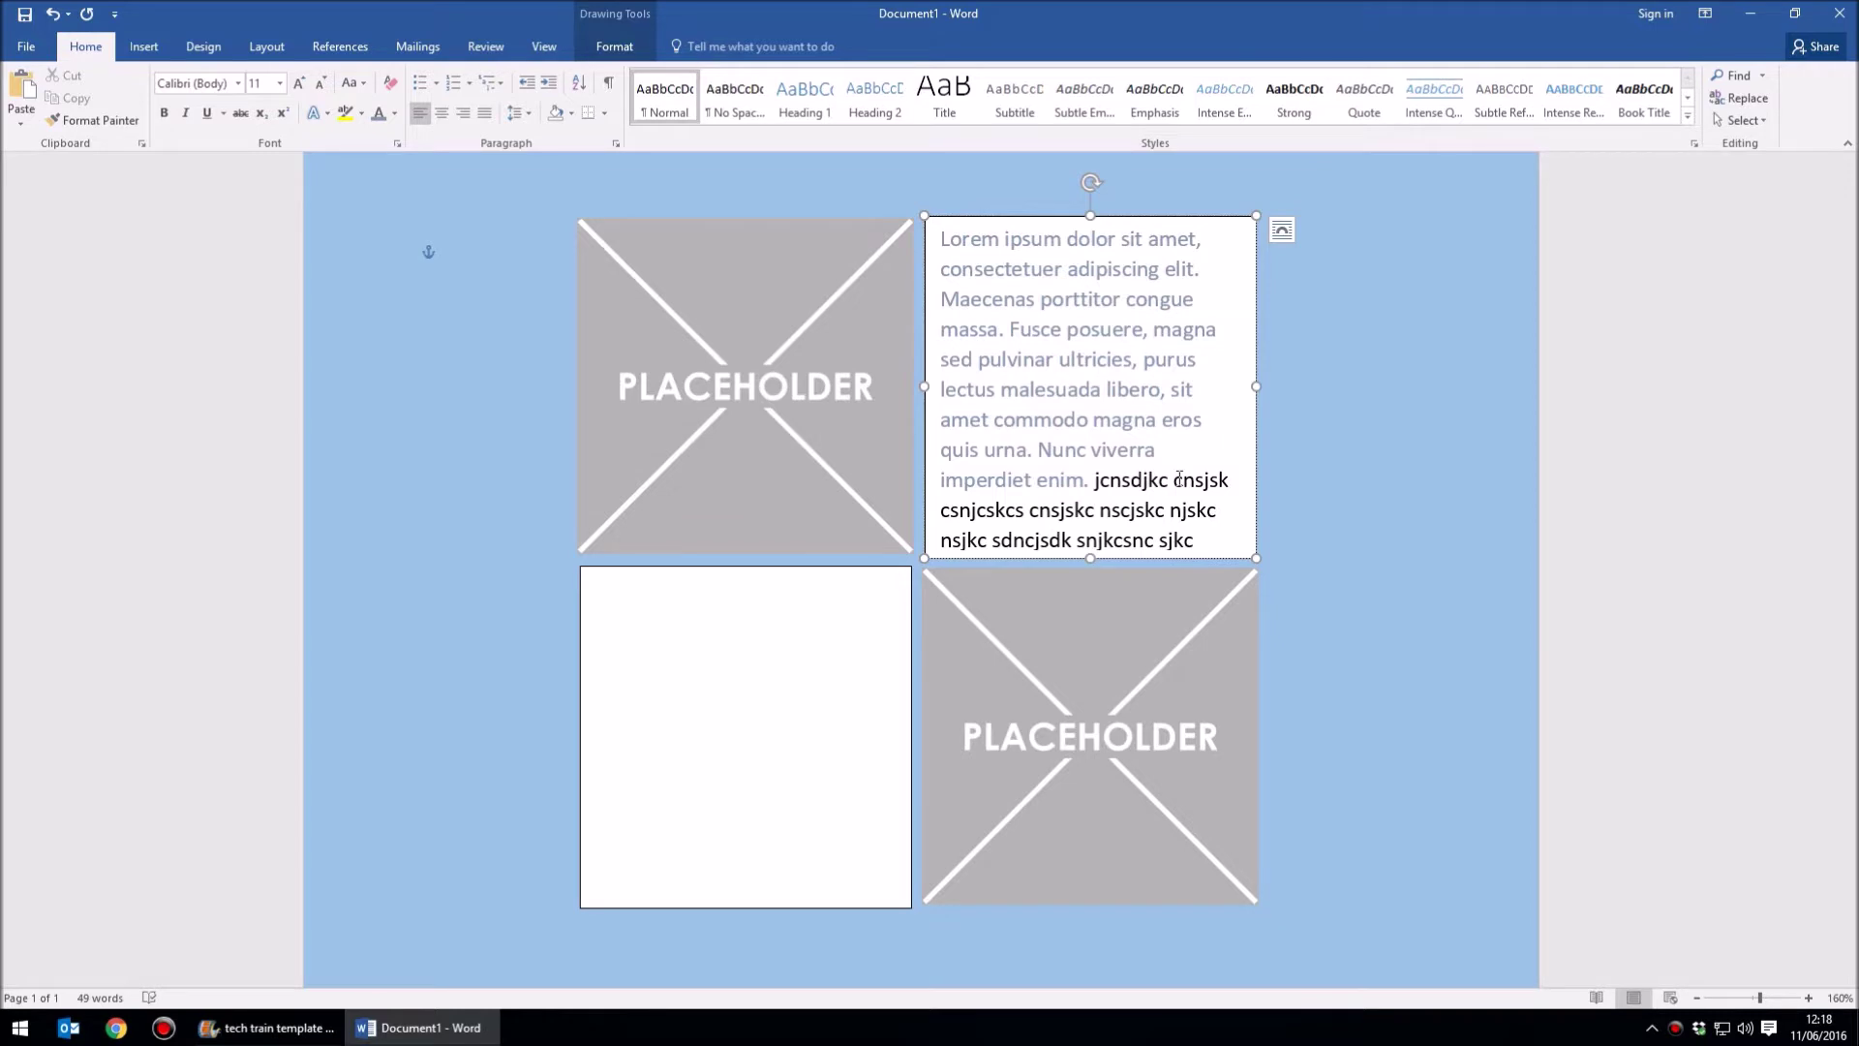
- Reduce all text in the Lorem ipsum box to 9 pt and restore it to 11 pt
key("ctrl+a")
key("ctrl+bracketleft")
key("ctrl+bracketleft")
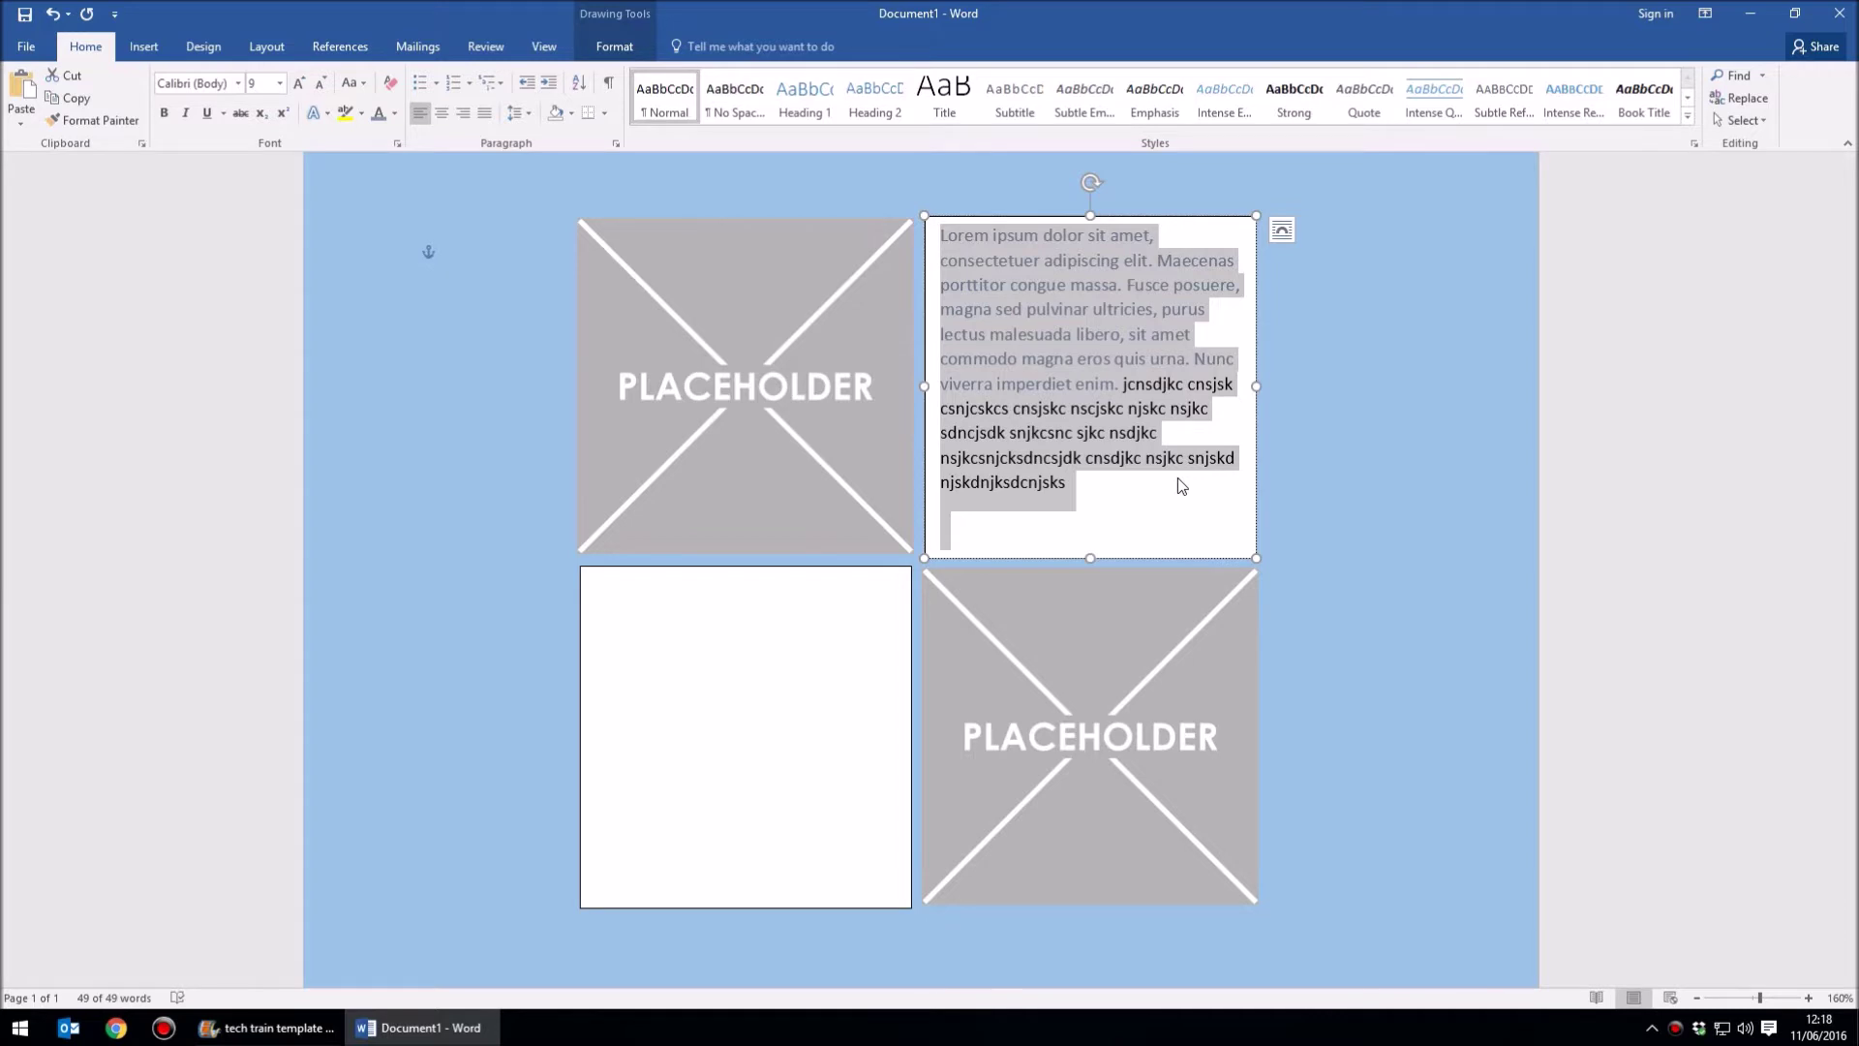
key("ctrl+bracketright")
key("ctrl+bracketright")
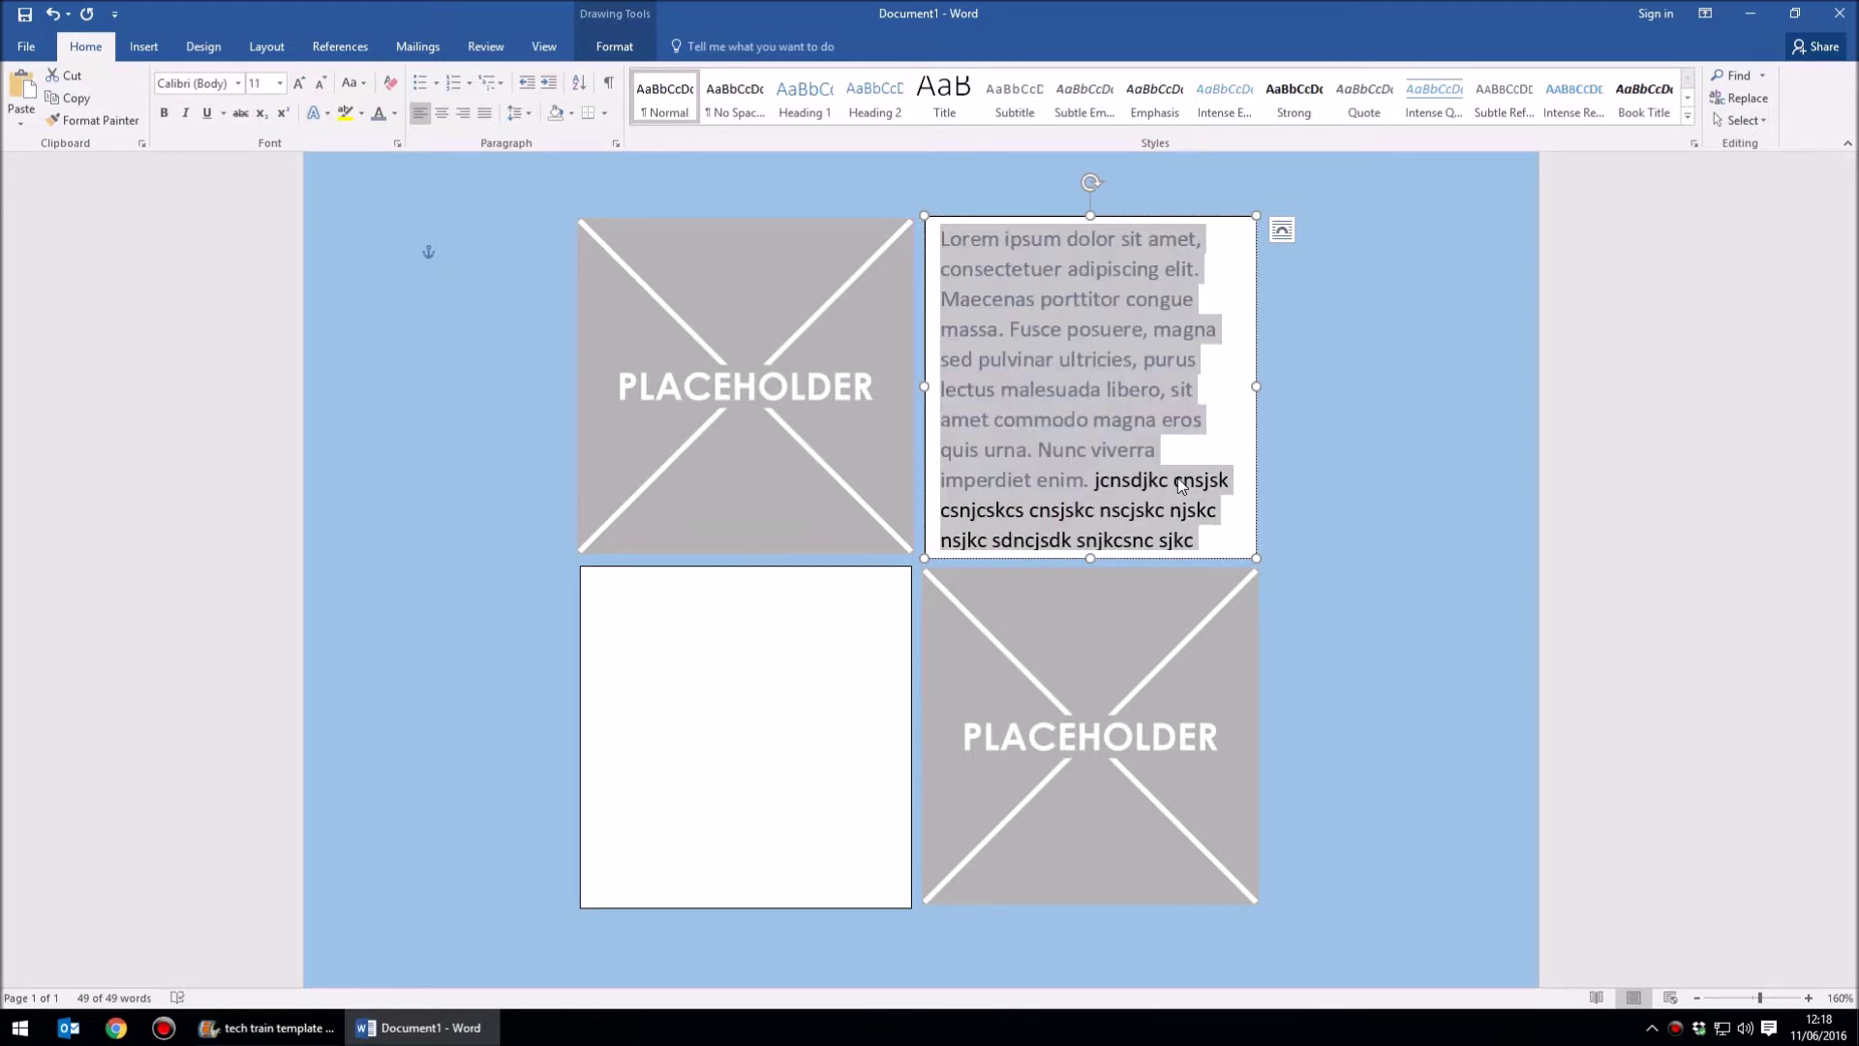
- Delete the filler text following "imperdiet enim." and deselect the text box
left_click(1178, 478)
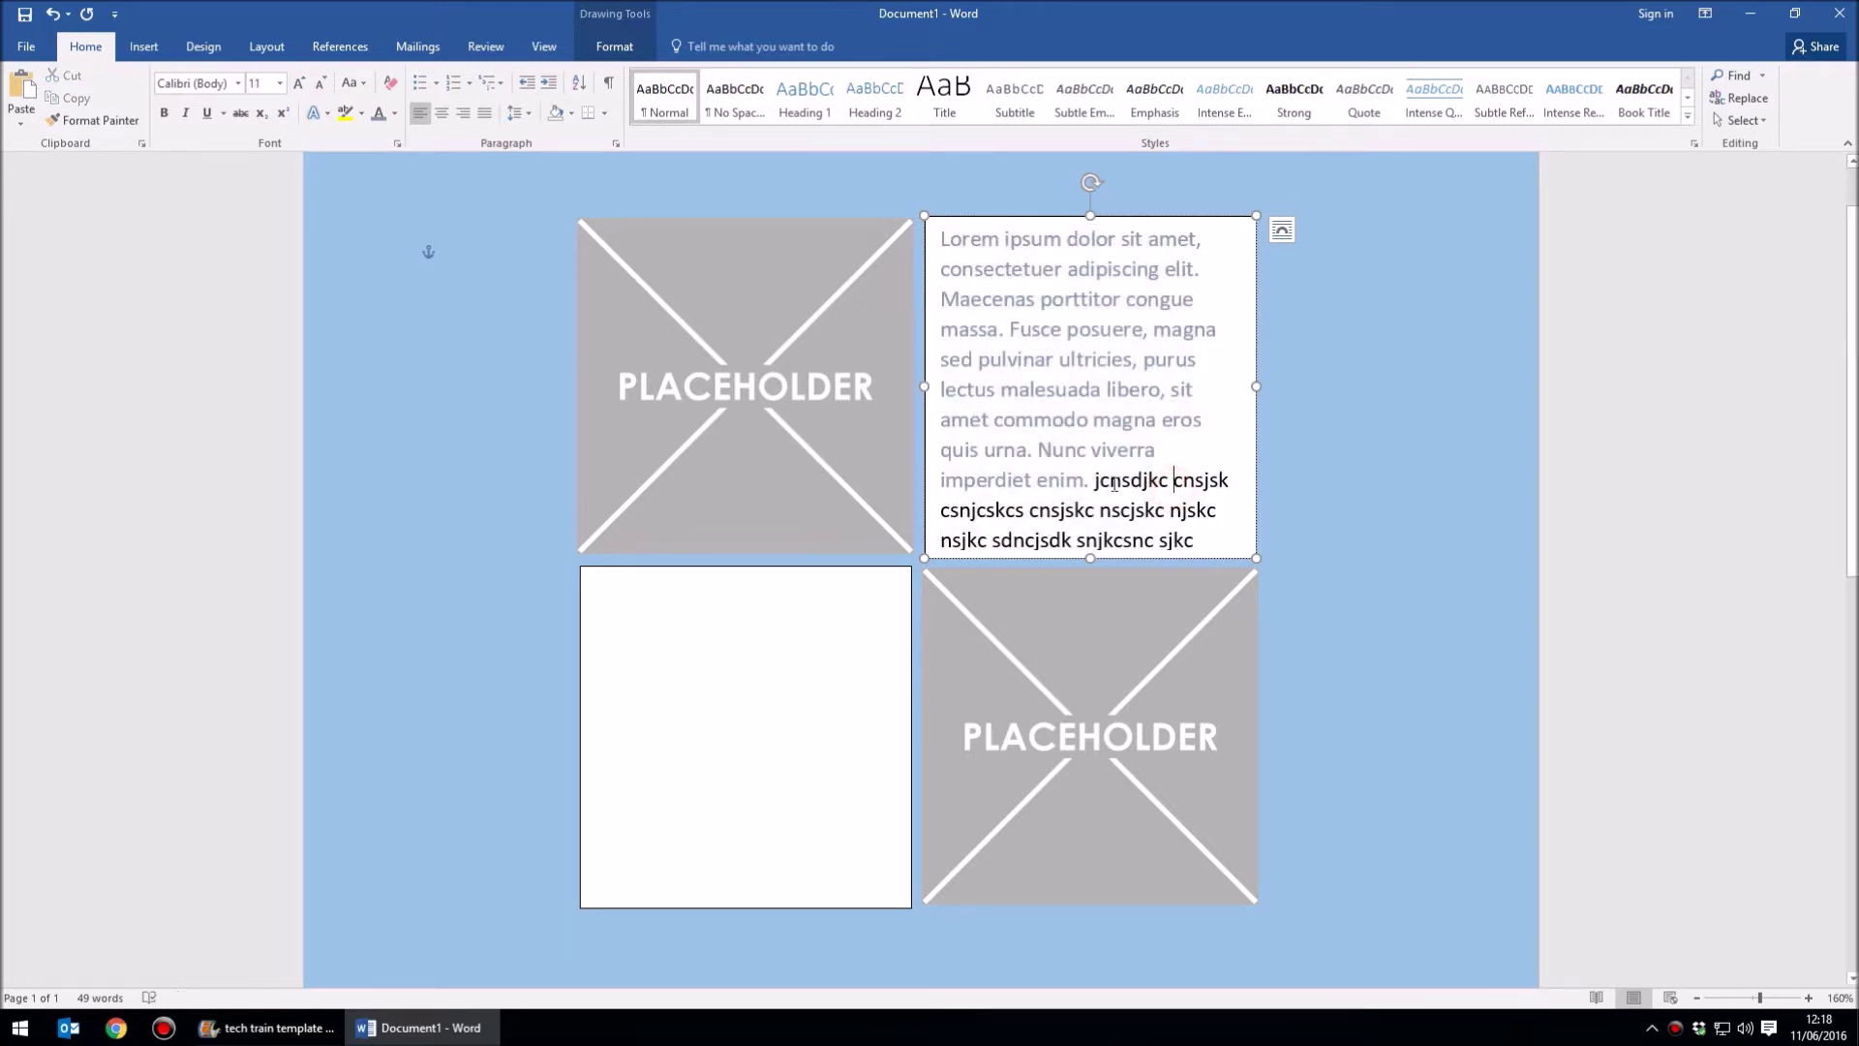
left_click_drag(1094, 479, 1170, 534)
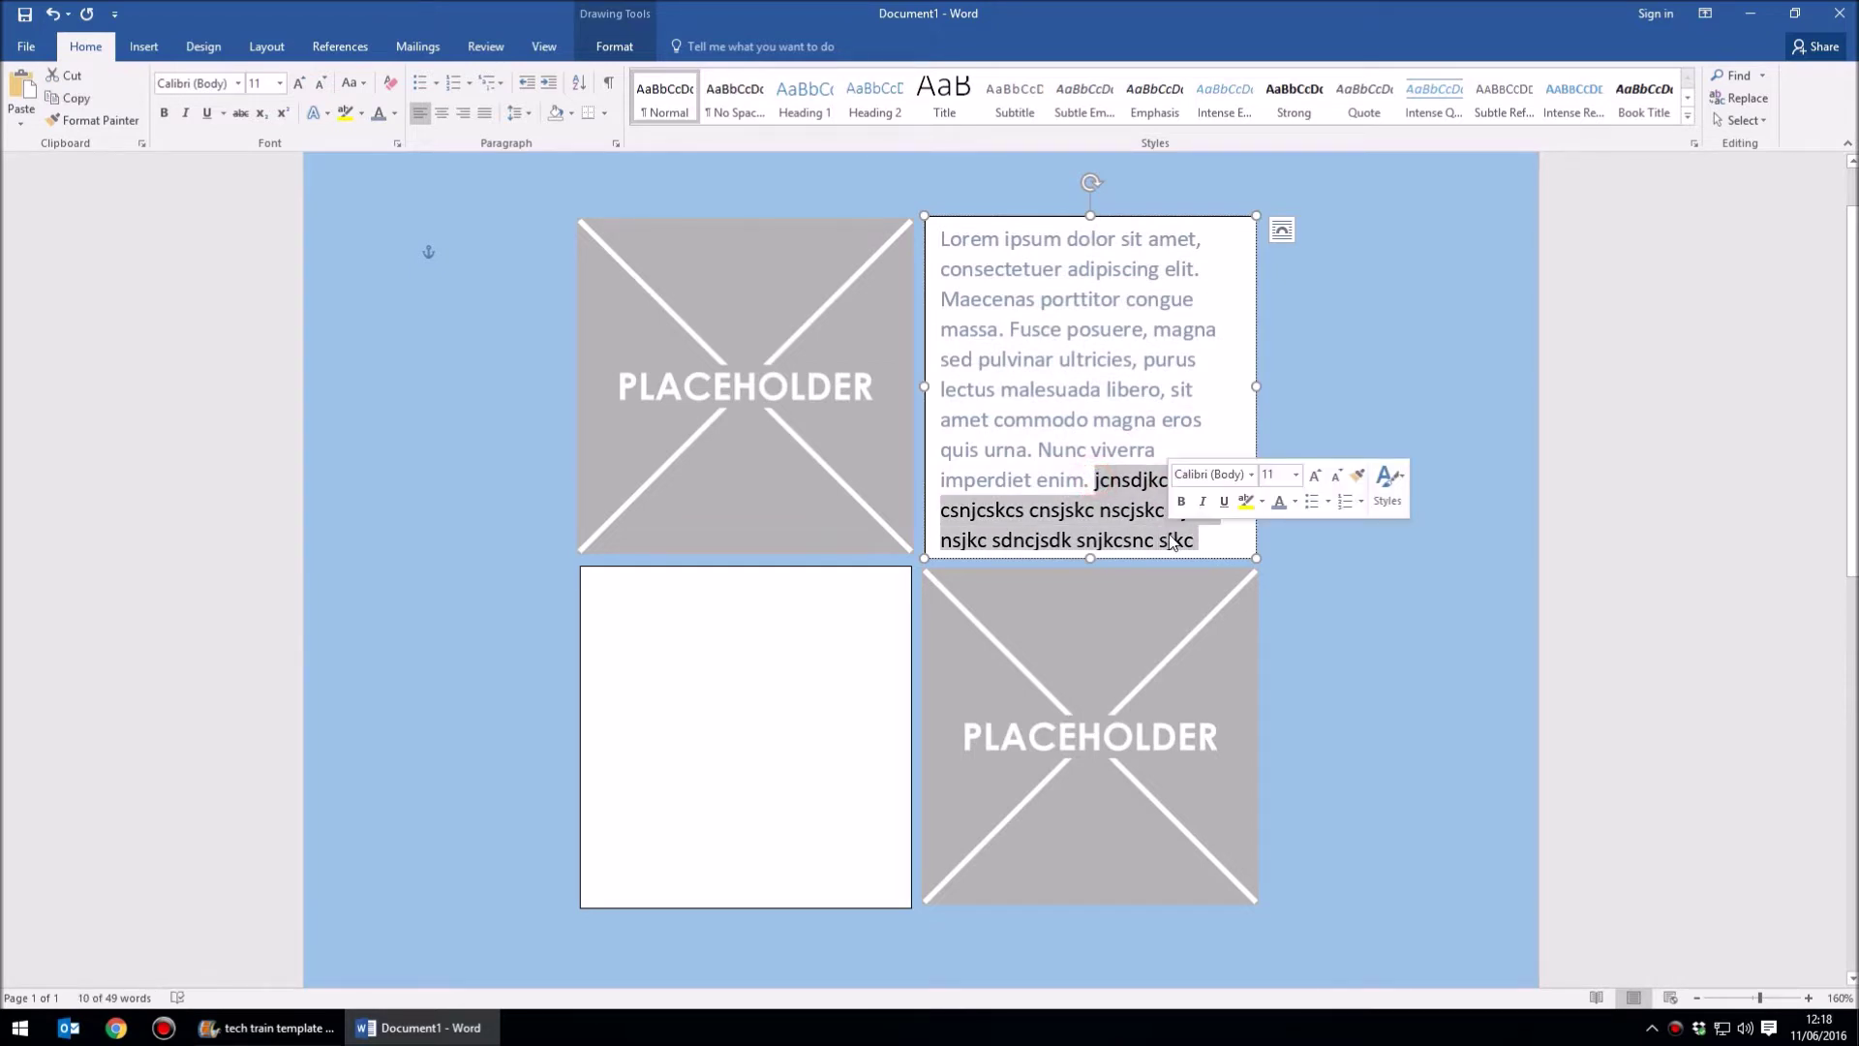
key("BackSpace")
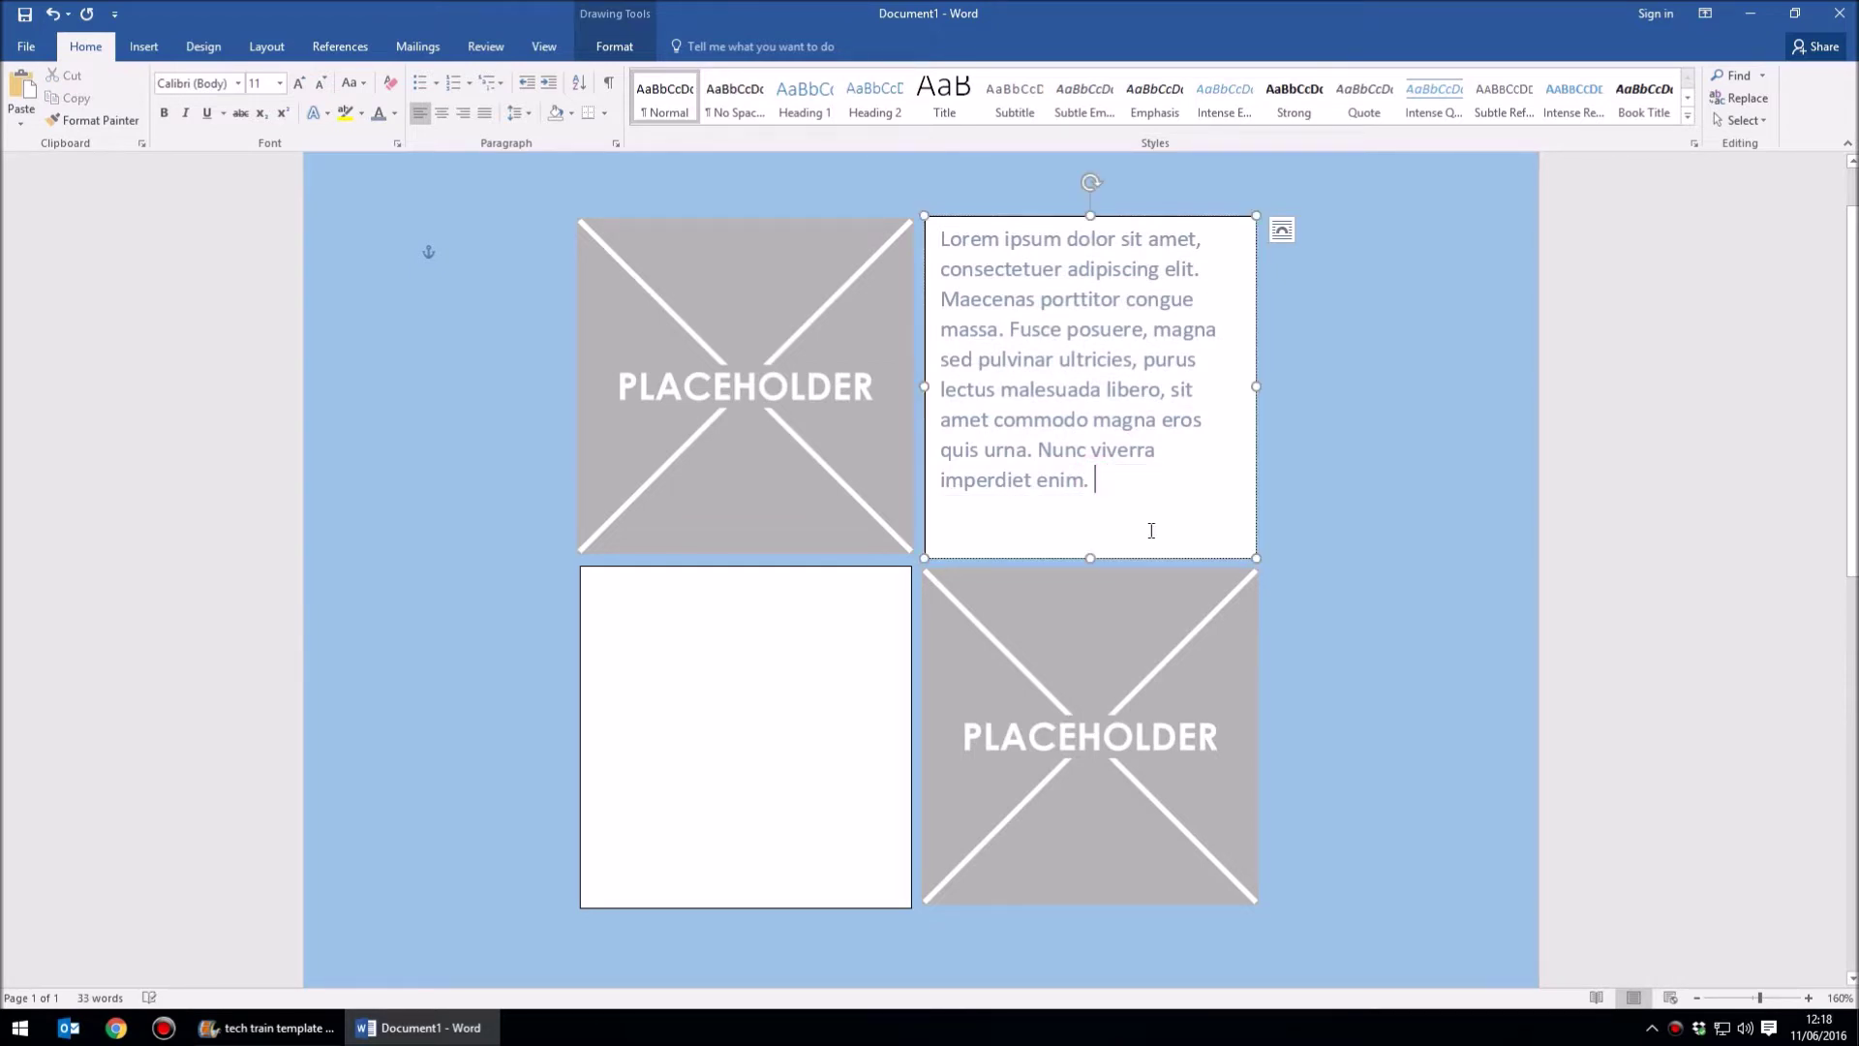
left_click(1341, 406)
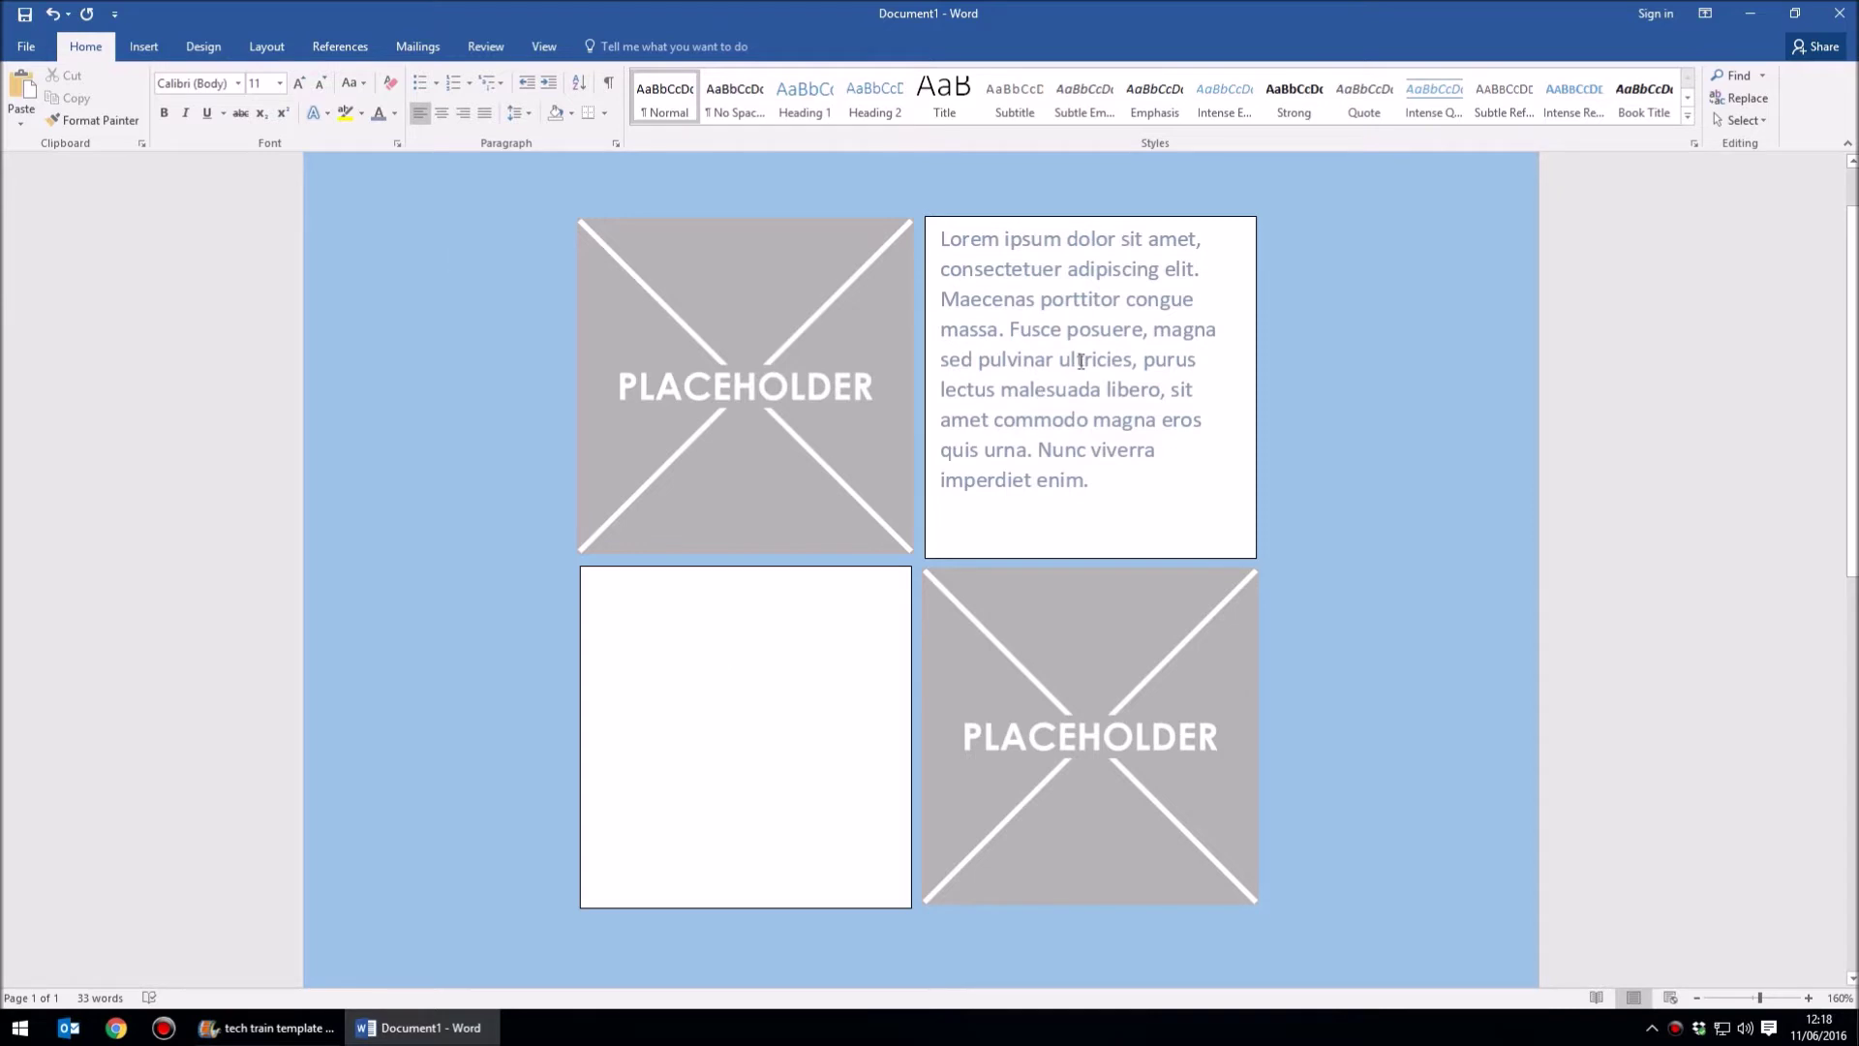
left_click(1099, 217)
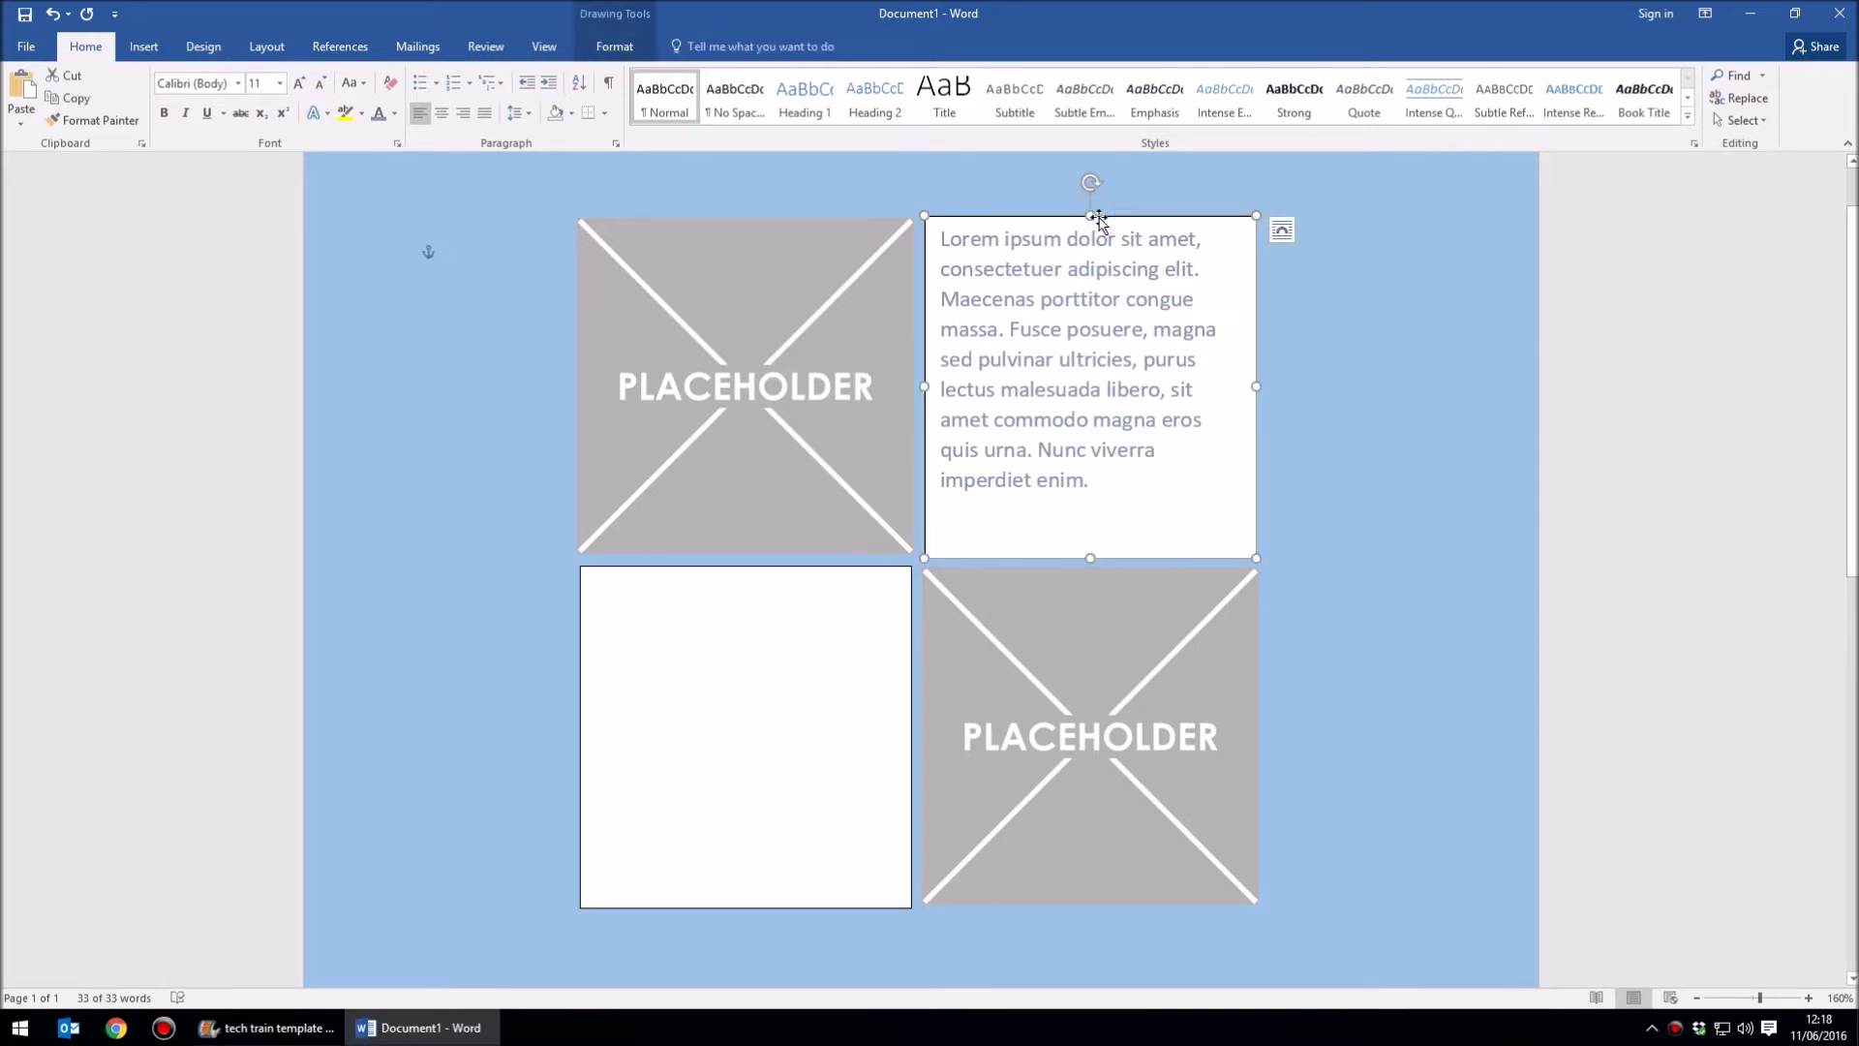
left_click(1335, 401)
left_click(712, 775)
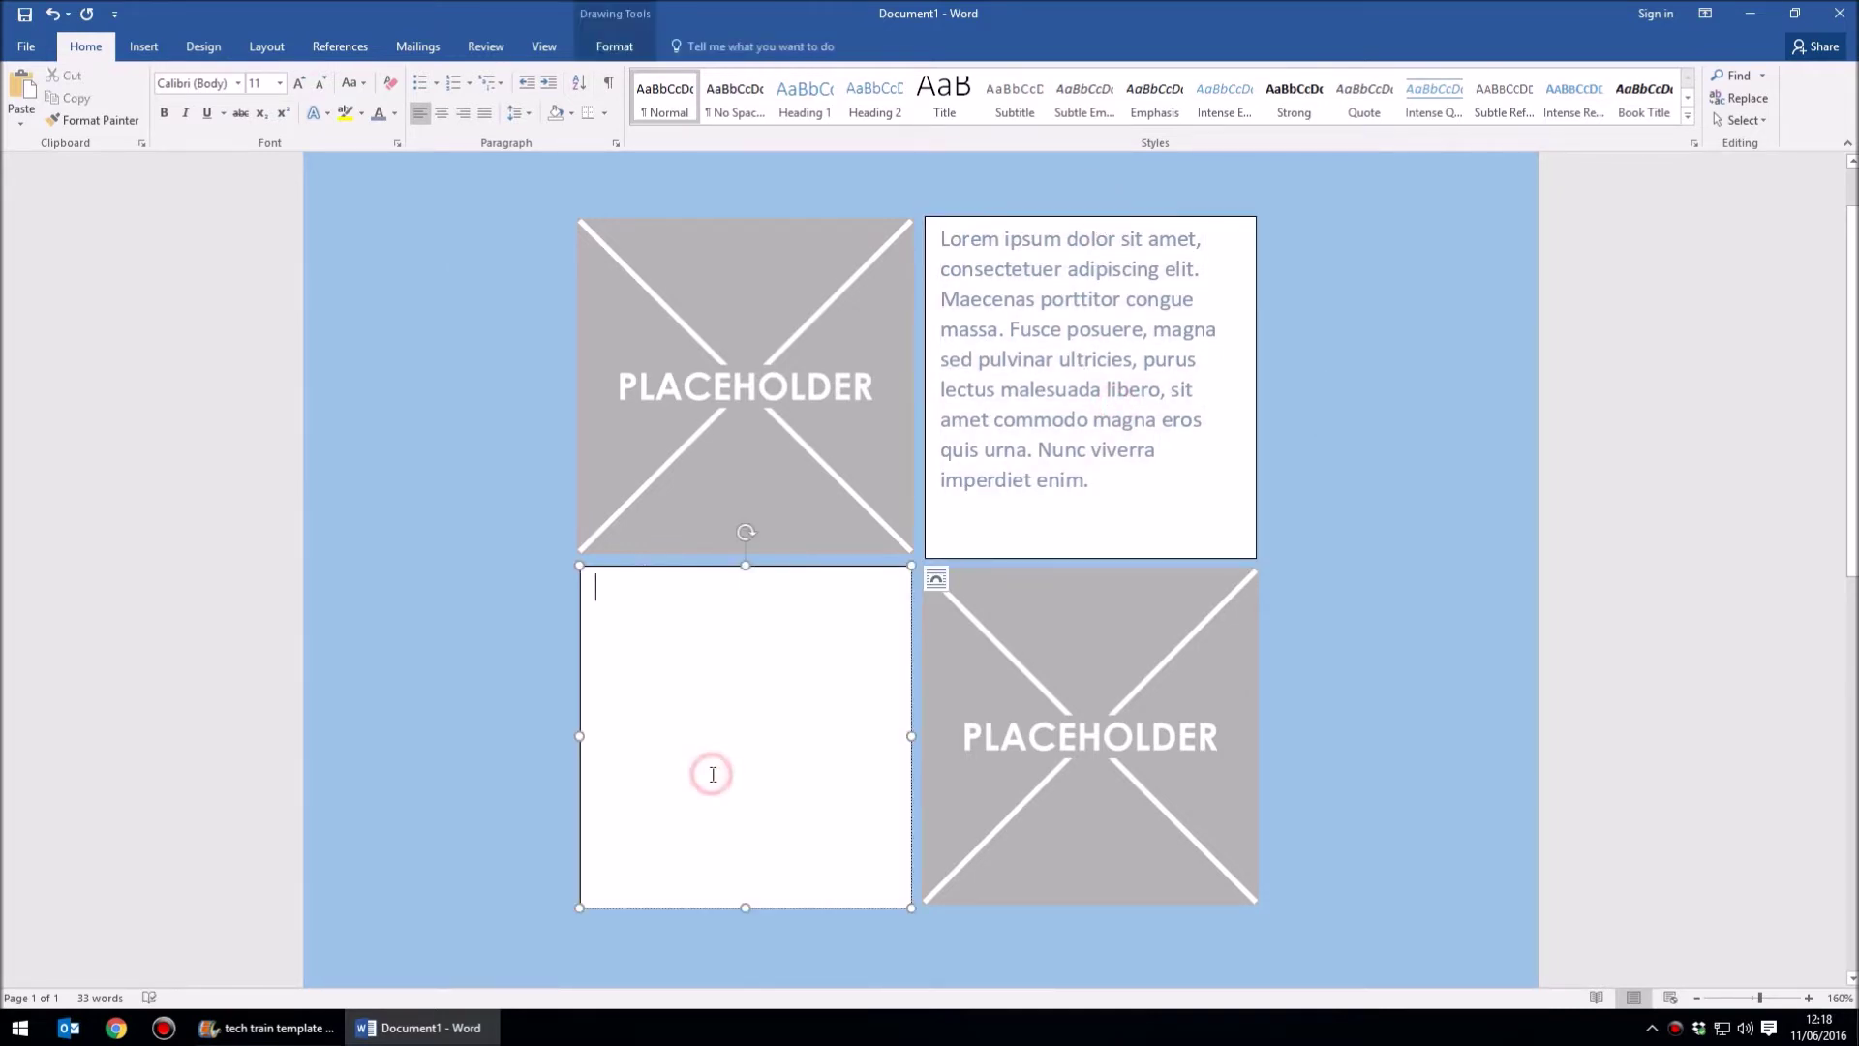
left_click(1418, 569)
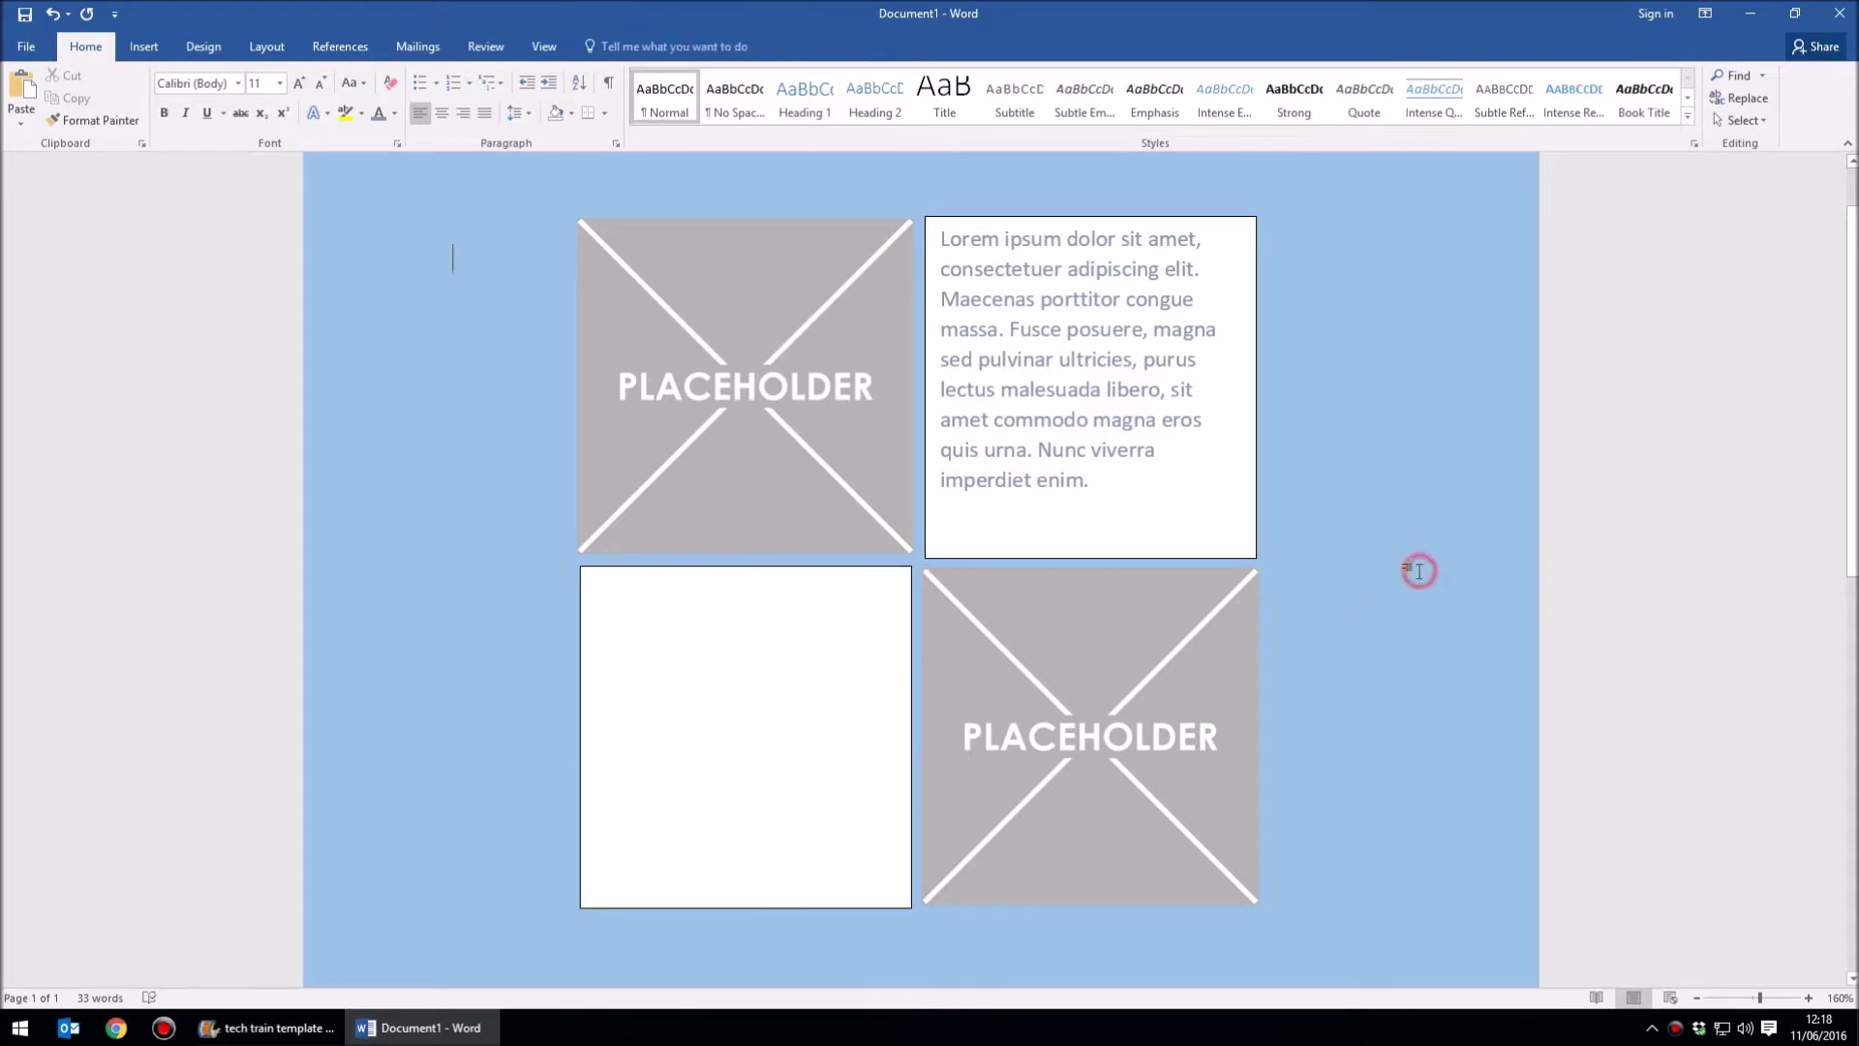
left_click(1047, 364)
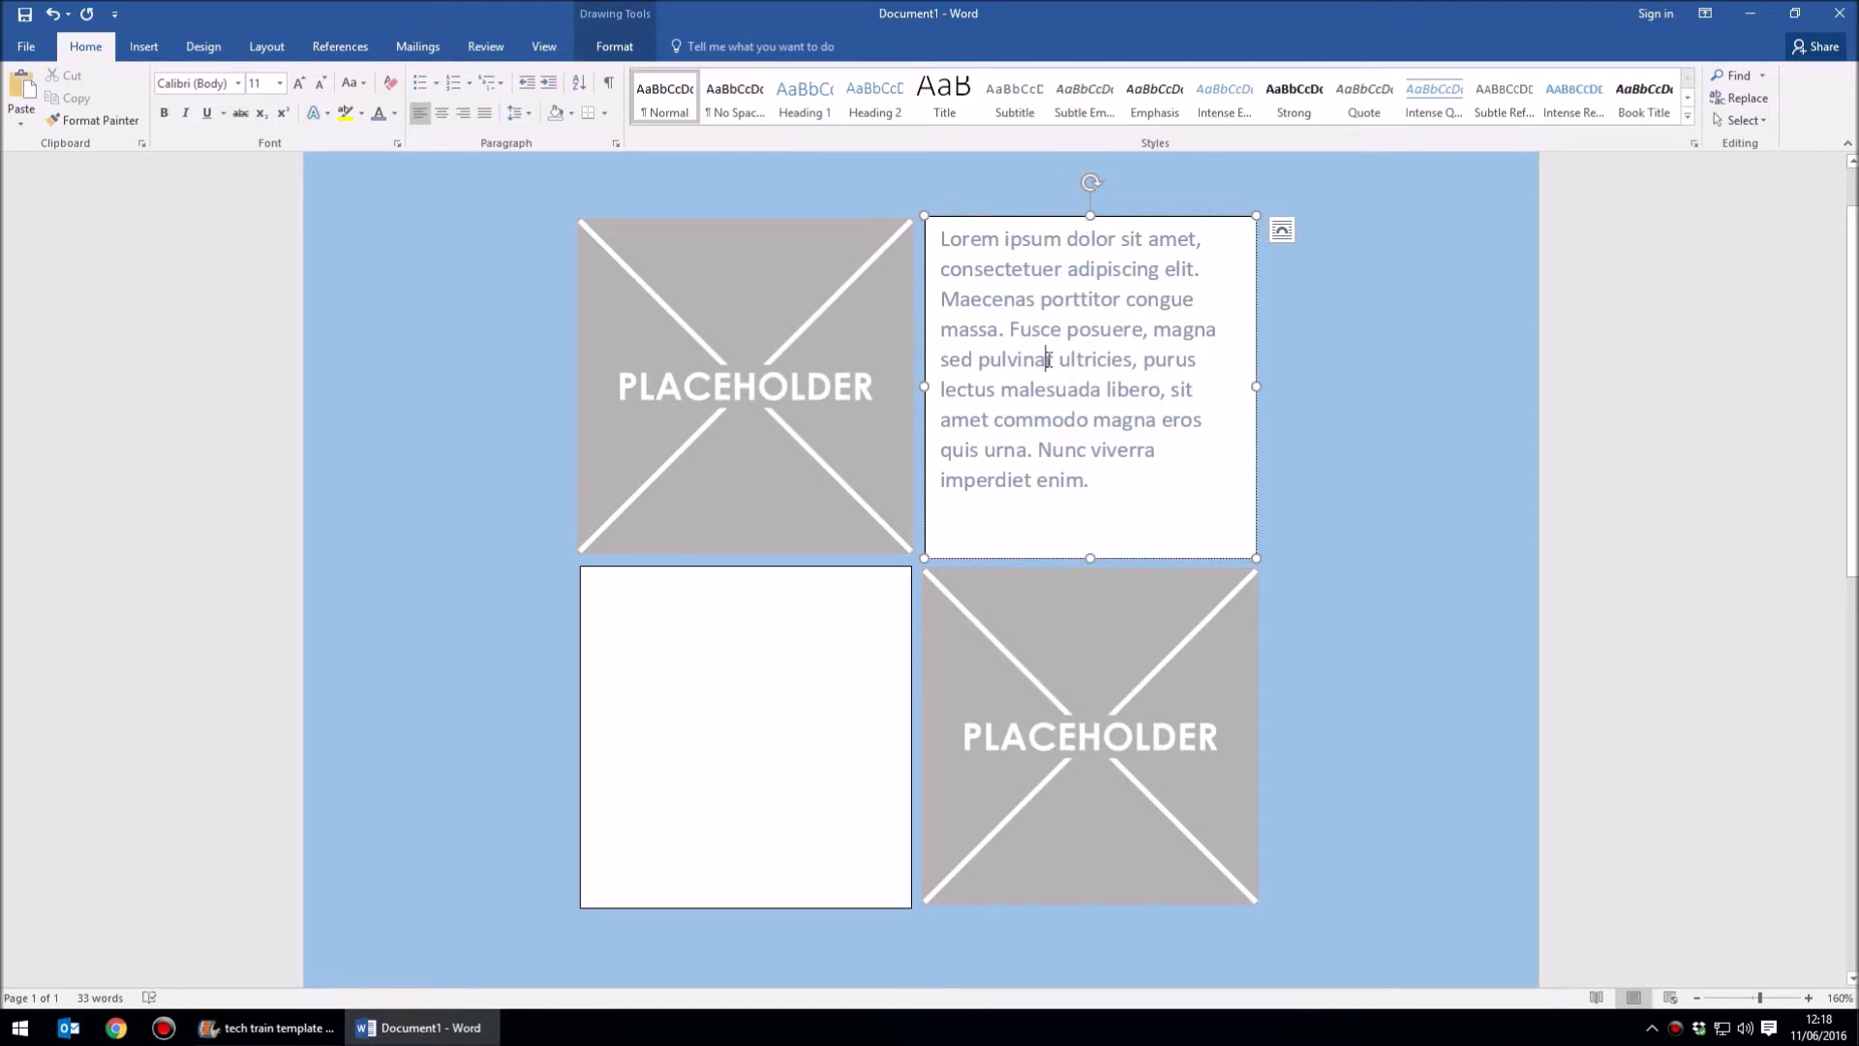
left_click(1020, 217)
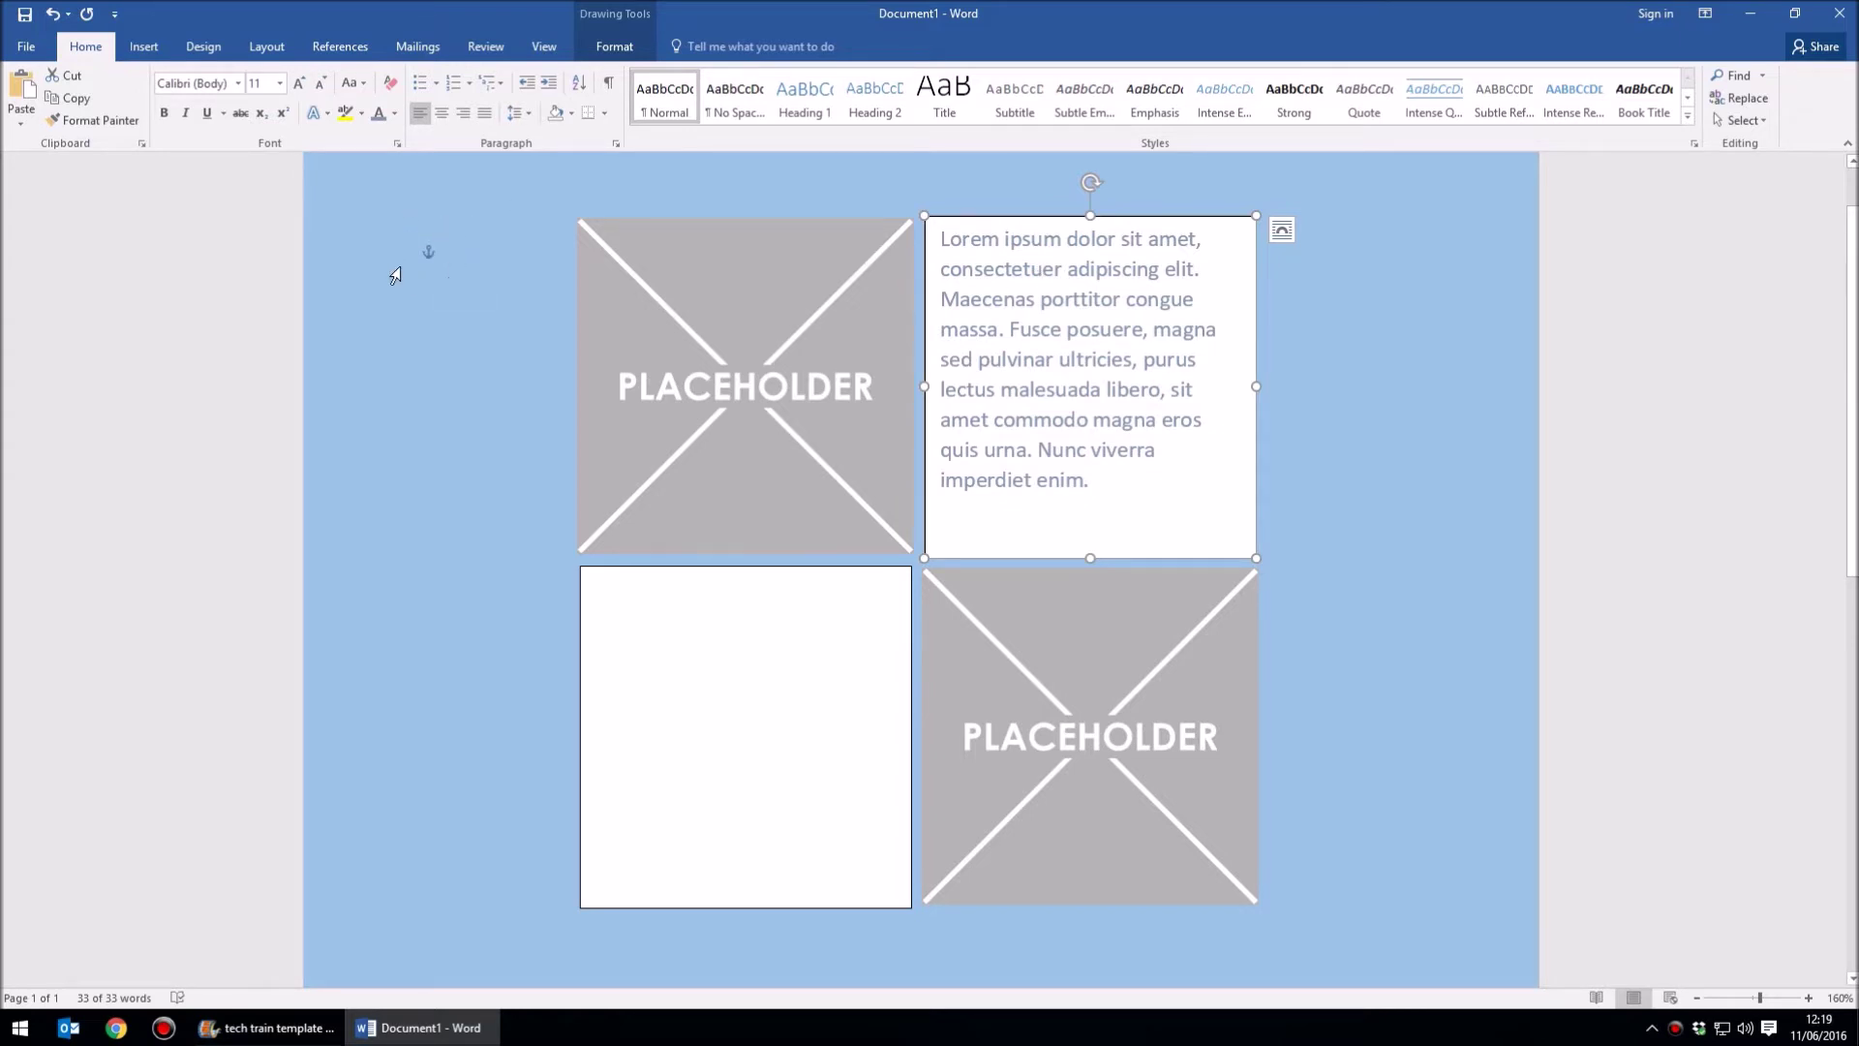
left_click(1393, 368)
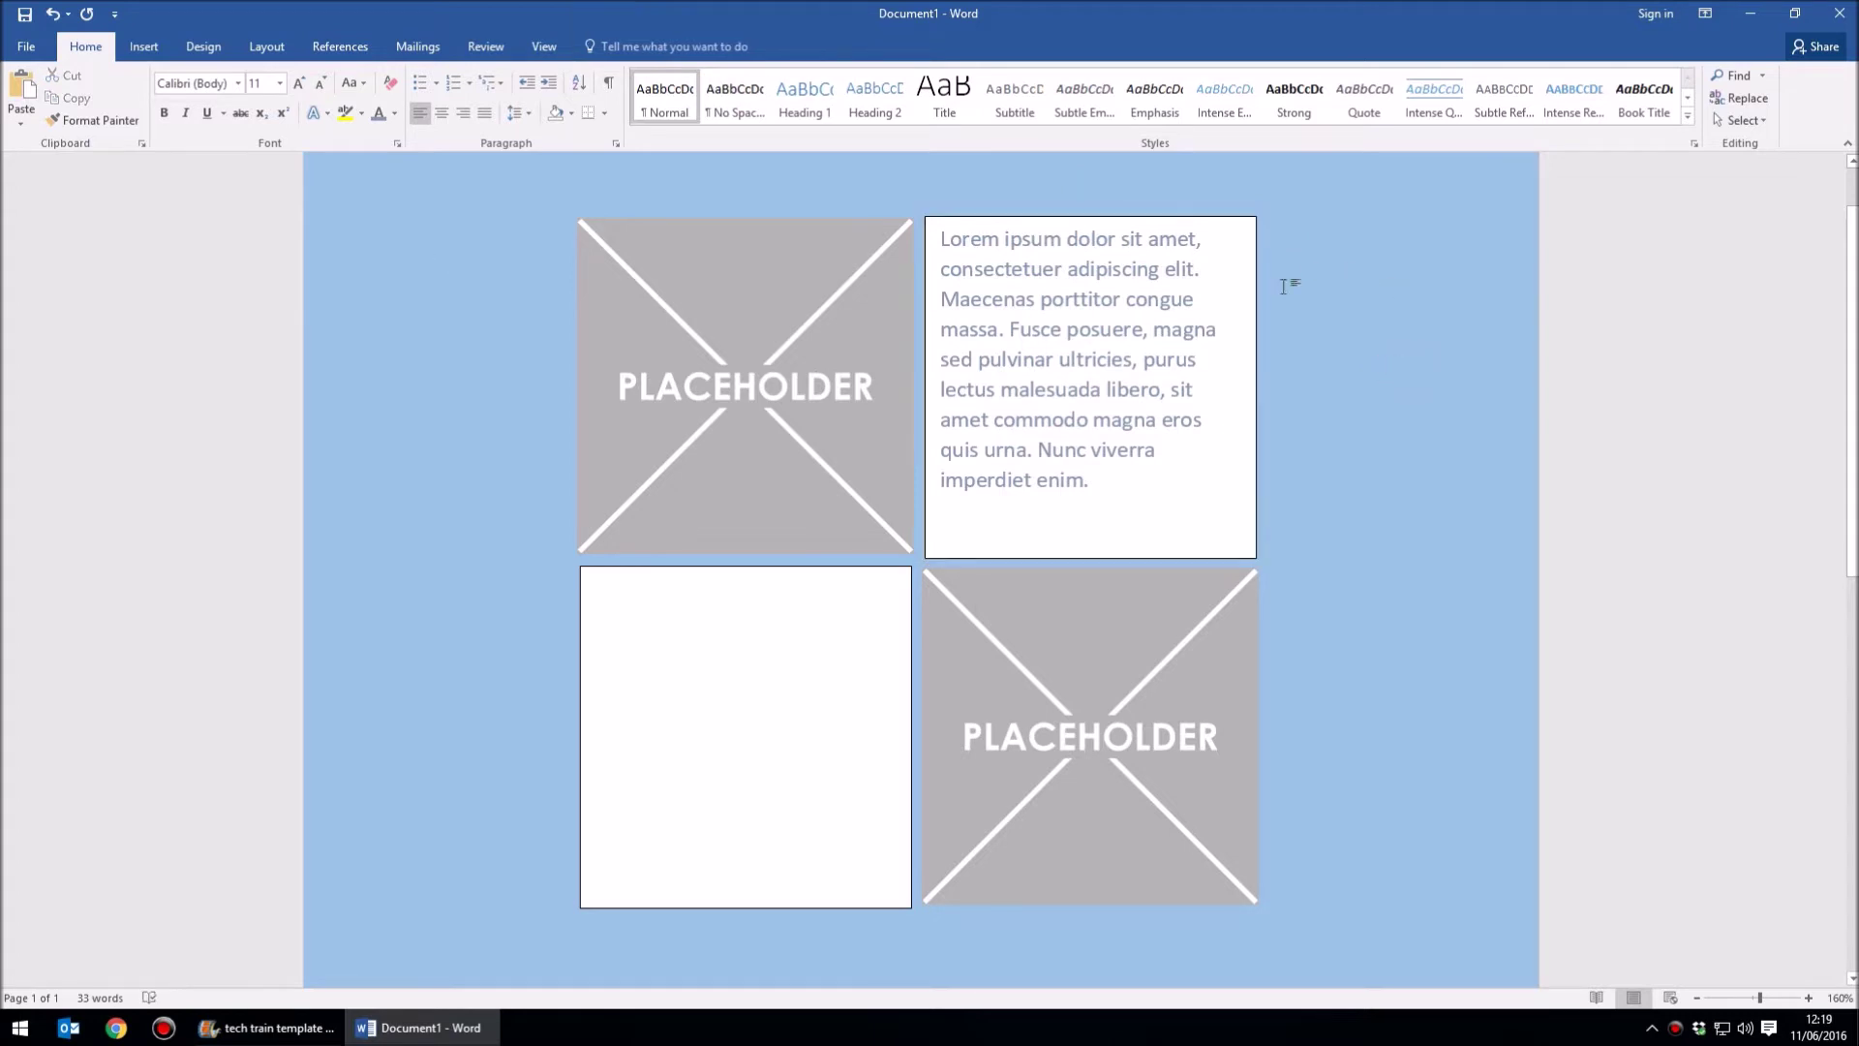
left_click(1144, 307)
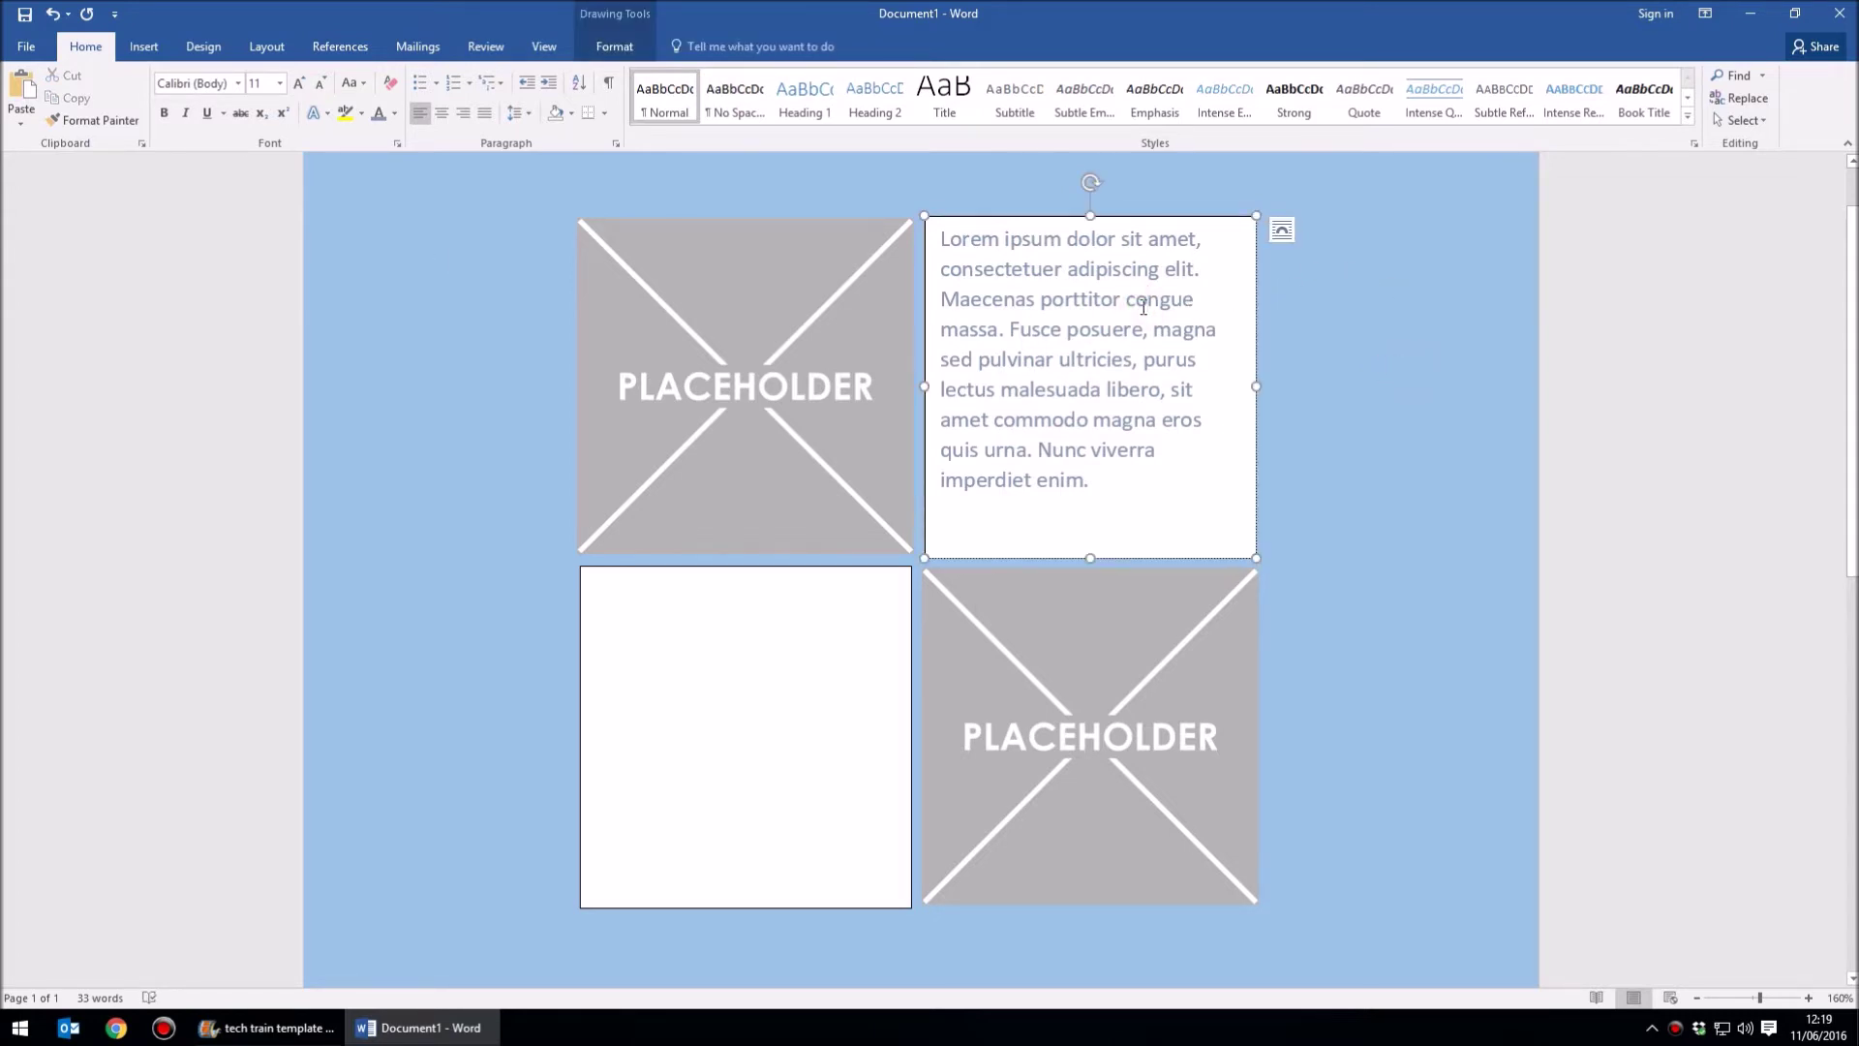
- Create a text box link from the Lorem ipsum box to the empty text box below the first placeholder picture
left_click(1253, 306)
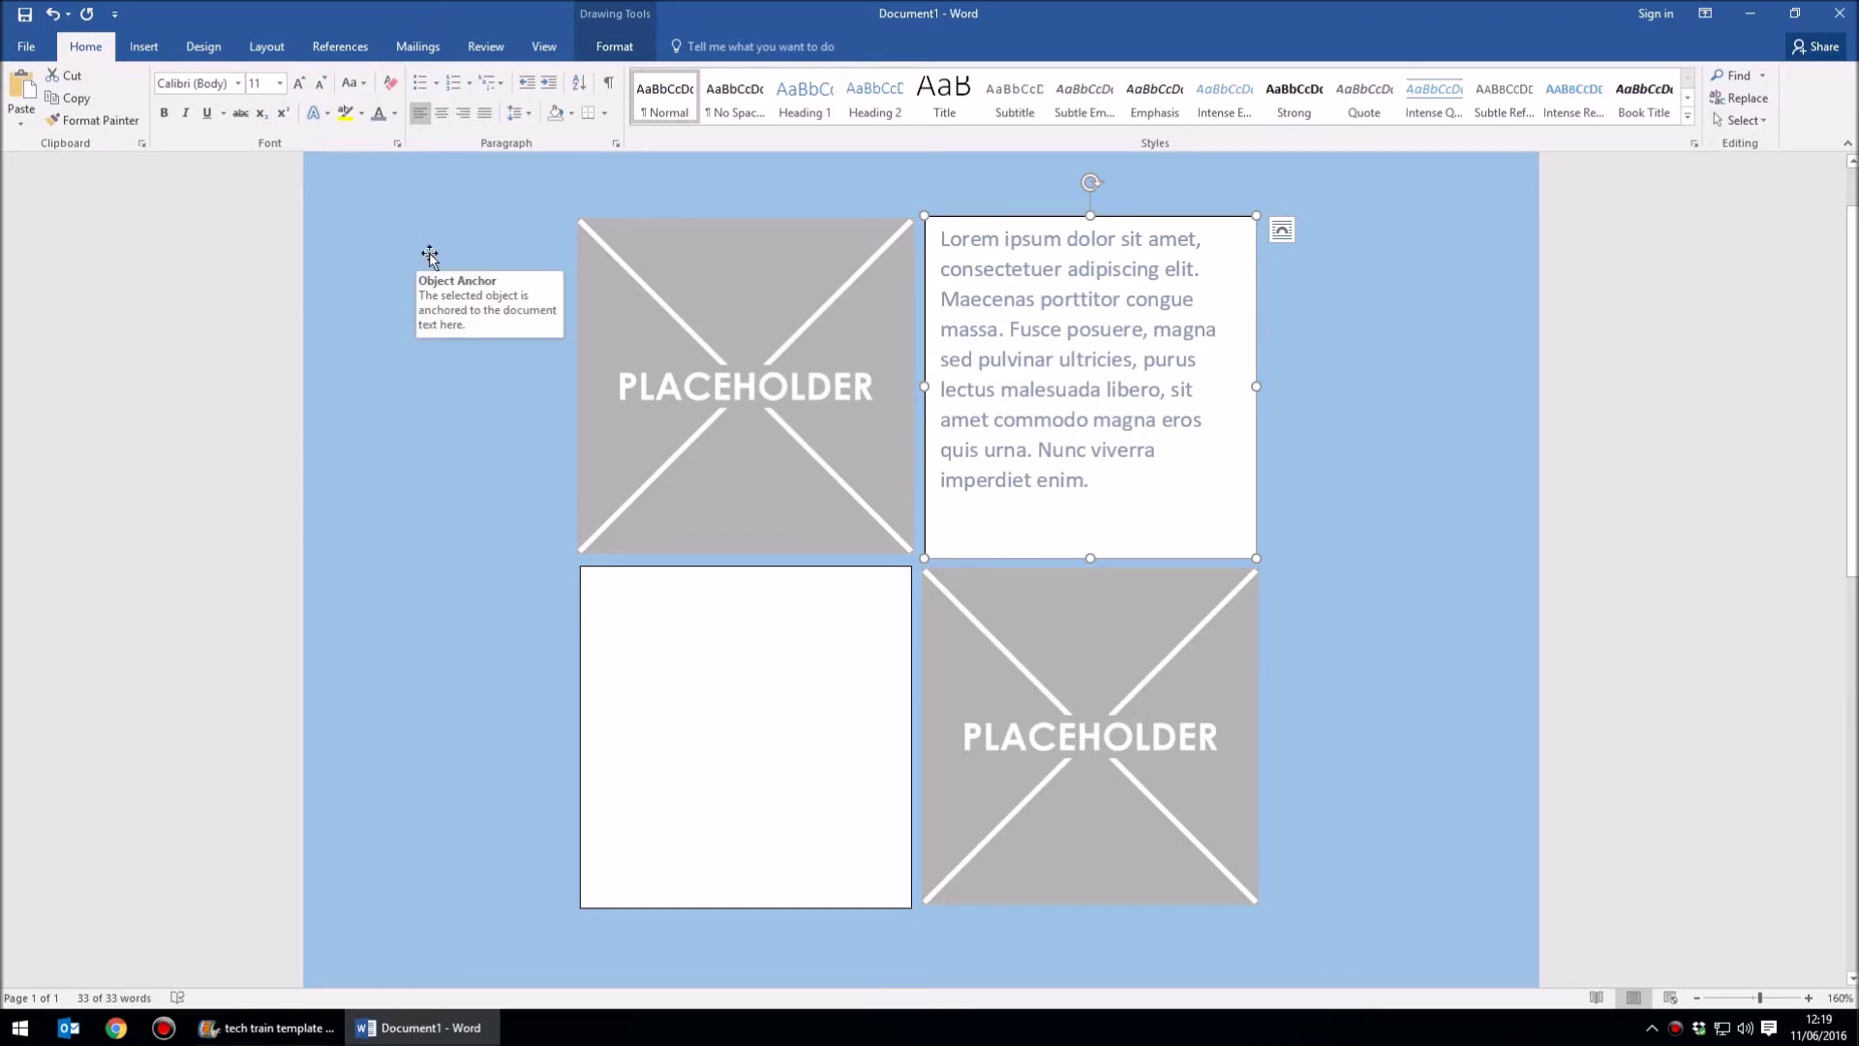
right_click(430, 255)
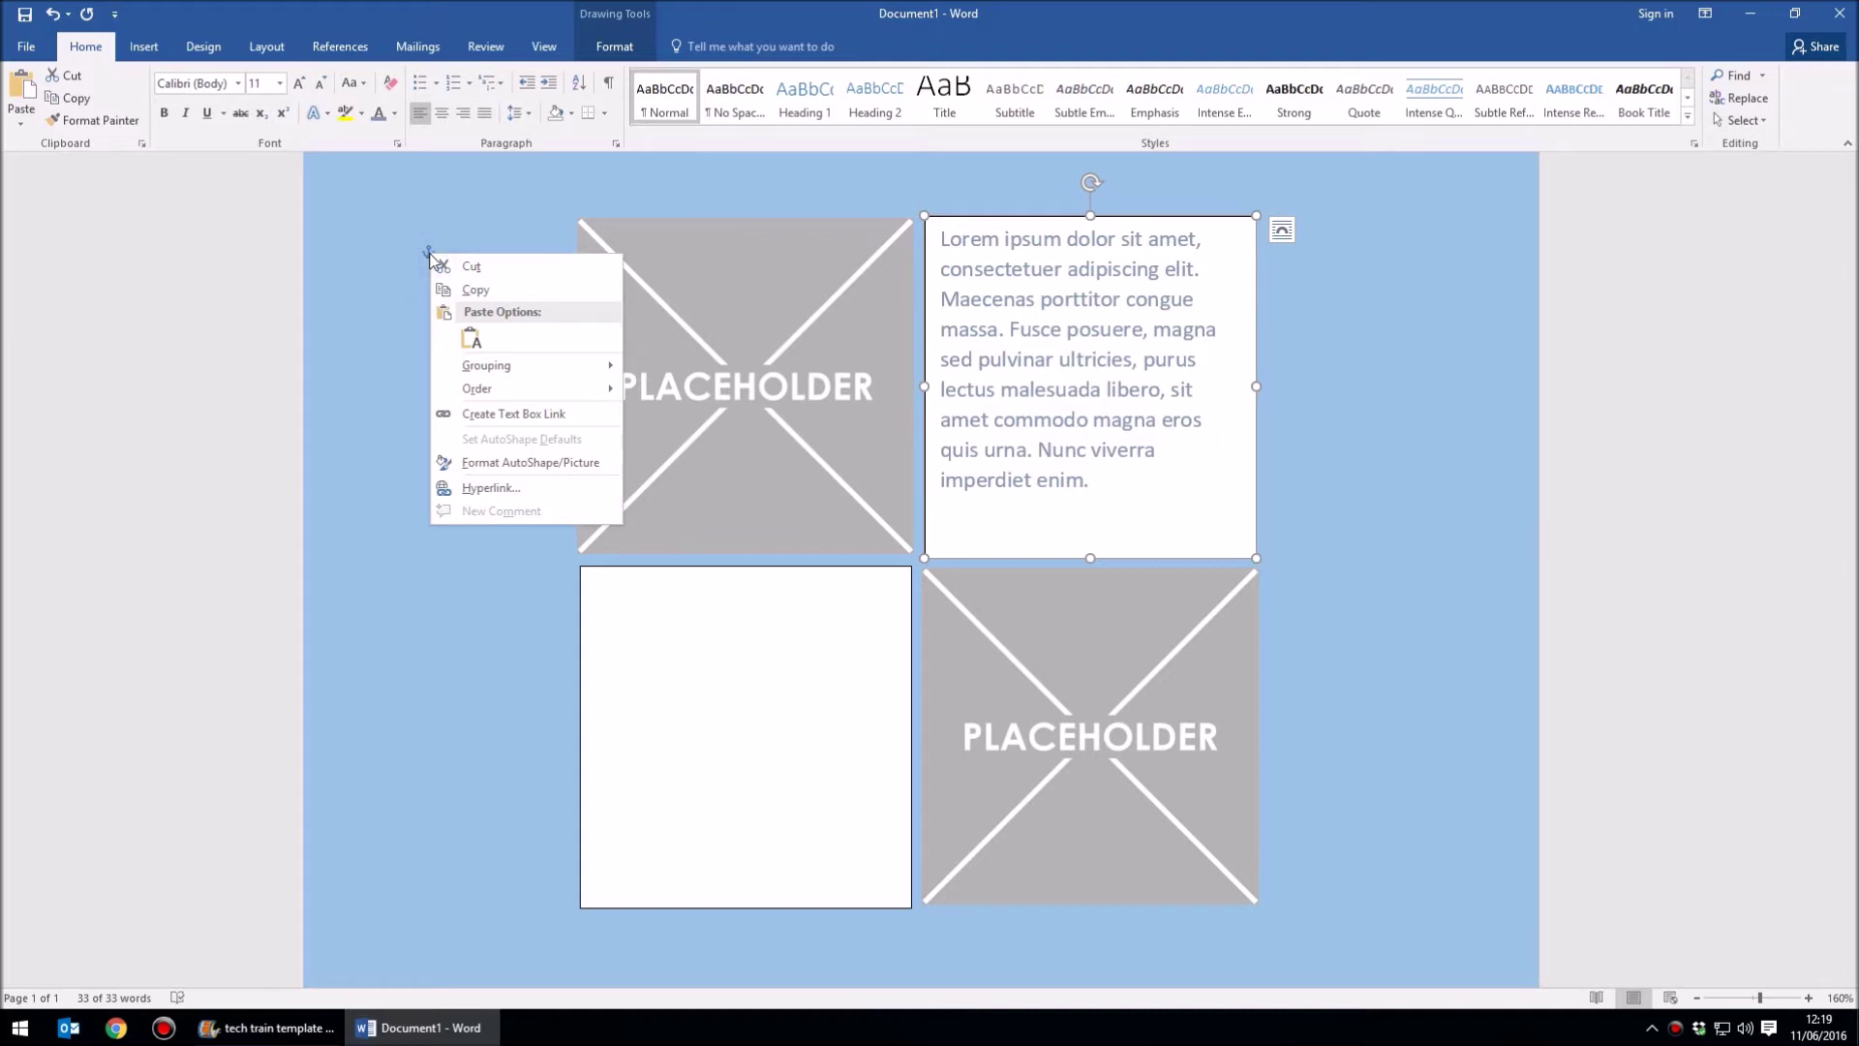
left_click(577, 415)
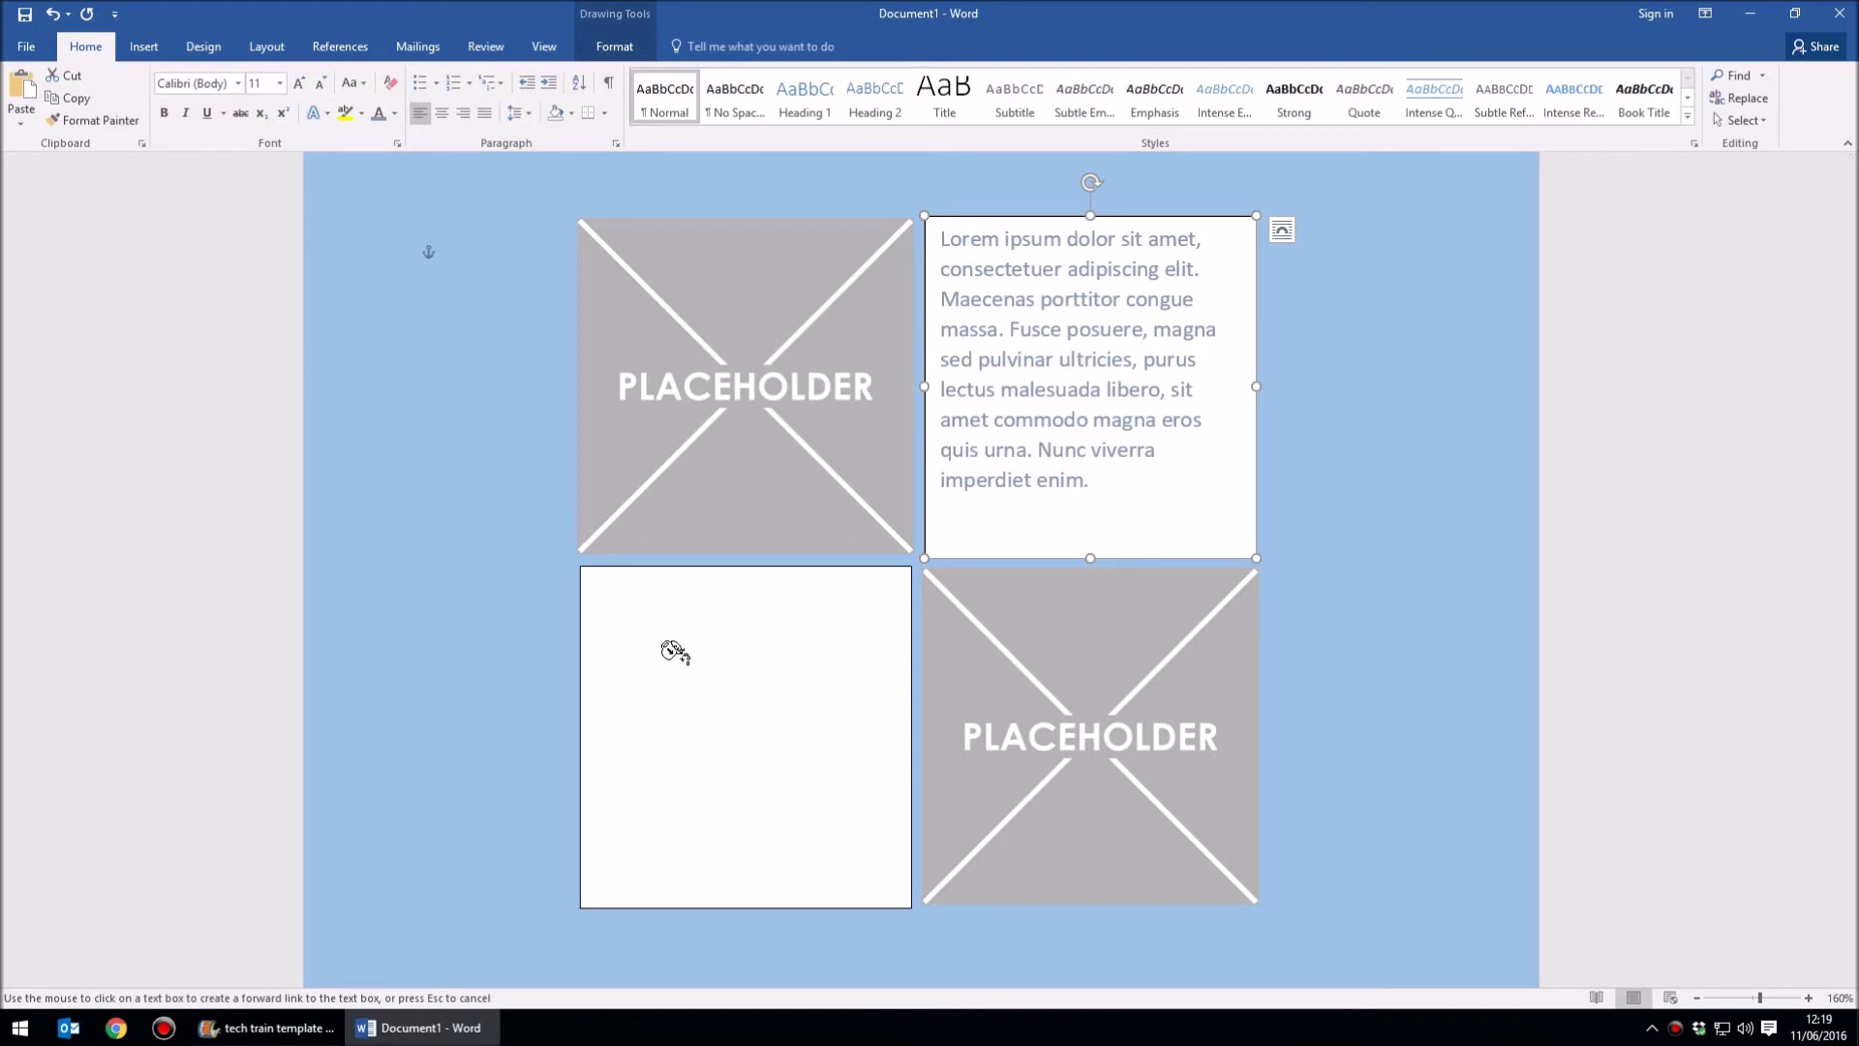
left_click(736, 675)
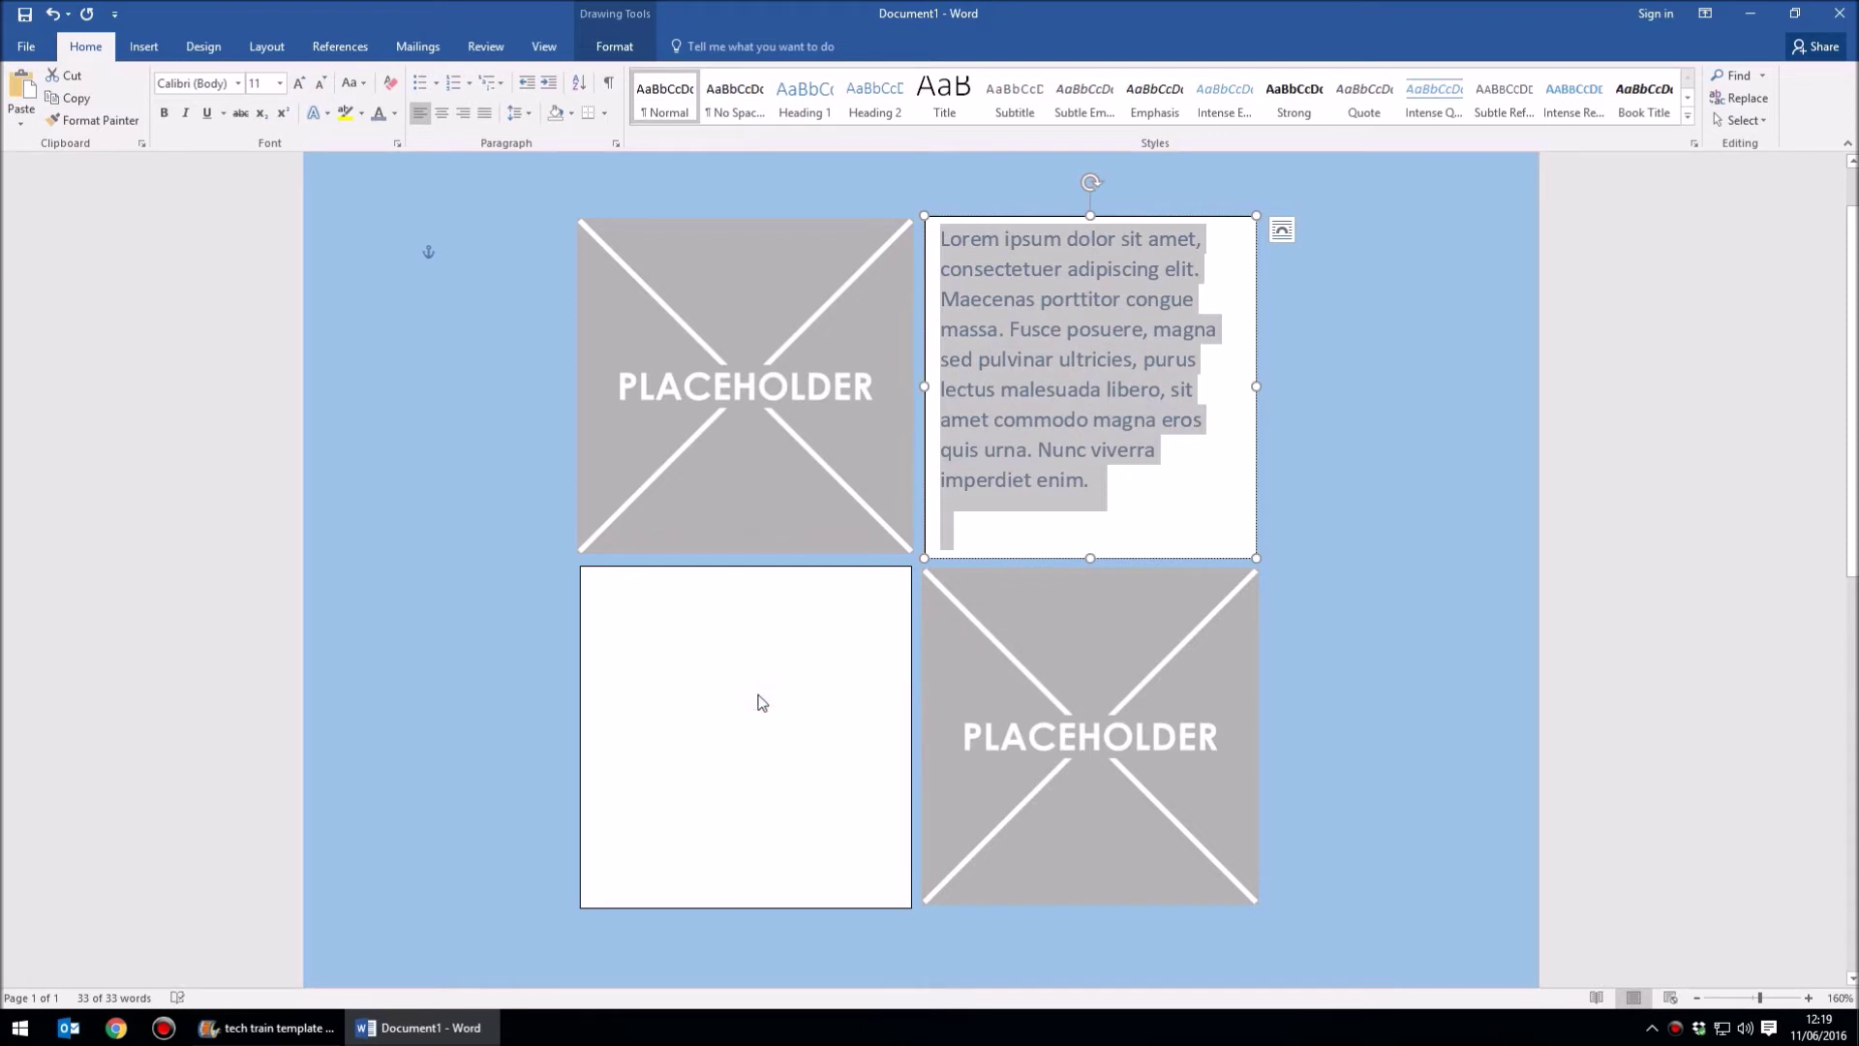
- Add "scsddksj c hdsjkc sdhjkcs dhjsdk csdhjcksd chsjkc sdchjsdksdhjsk cc shjkc" after "imperdiet enim." in the linked text boxes
left_click(1133, 500)
type("scsddksj c hdsjk")
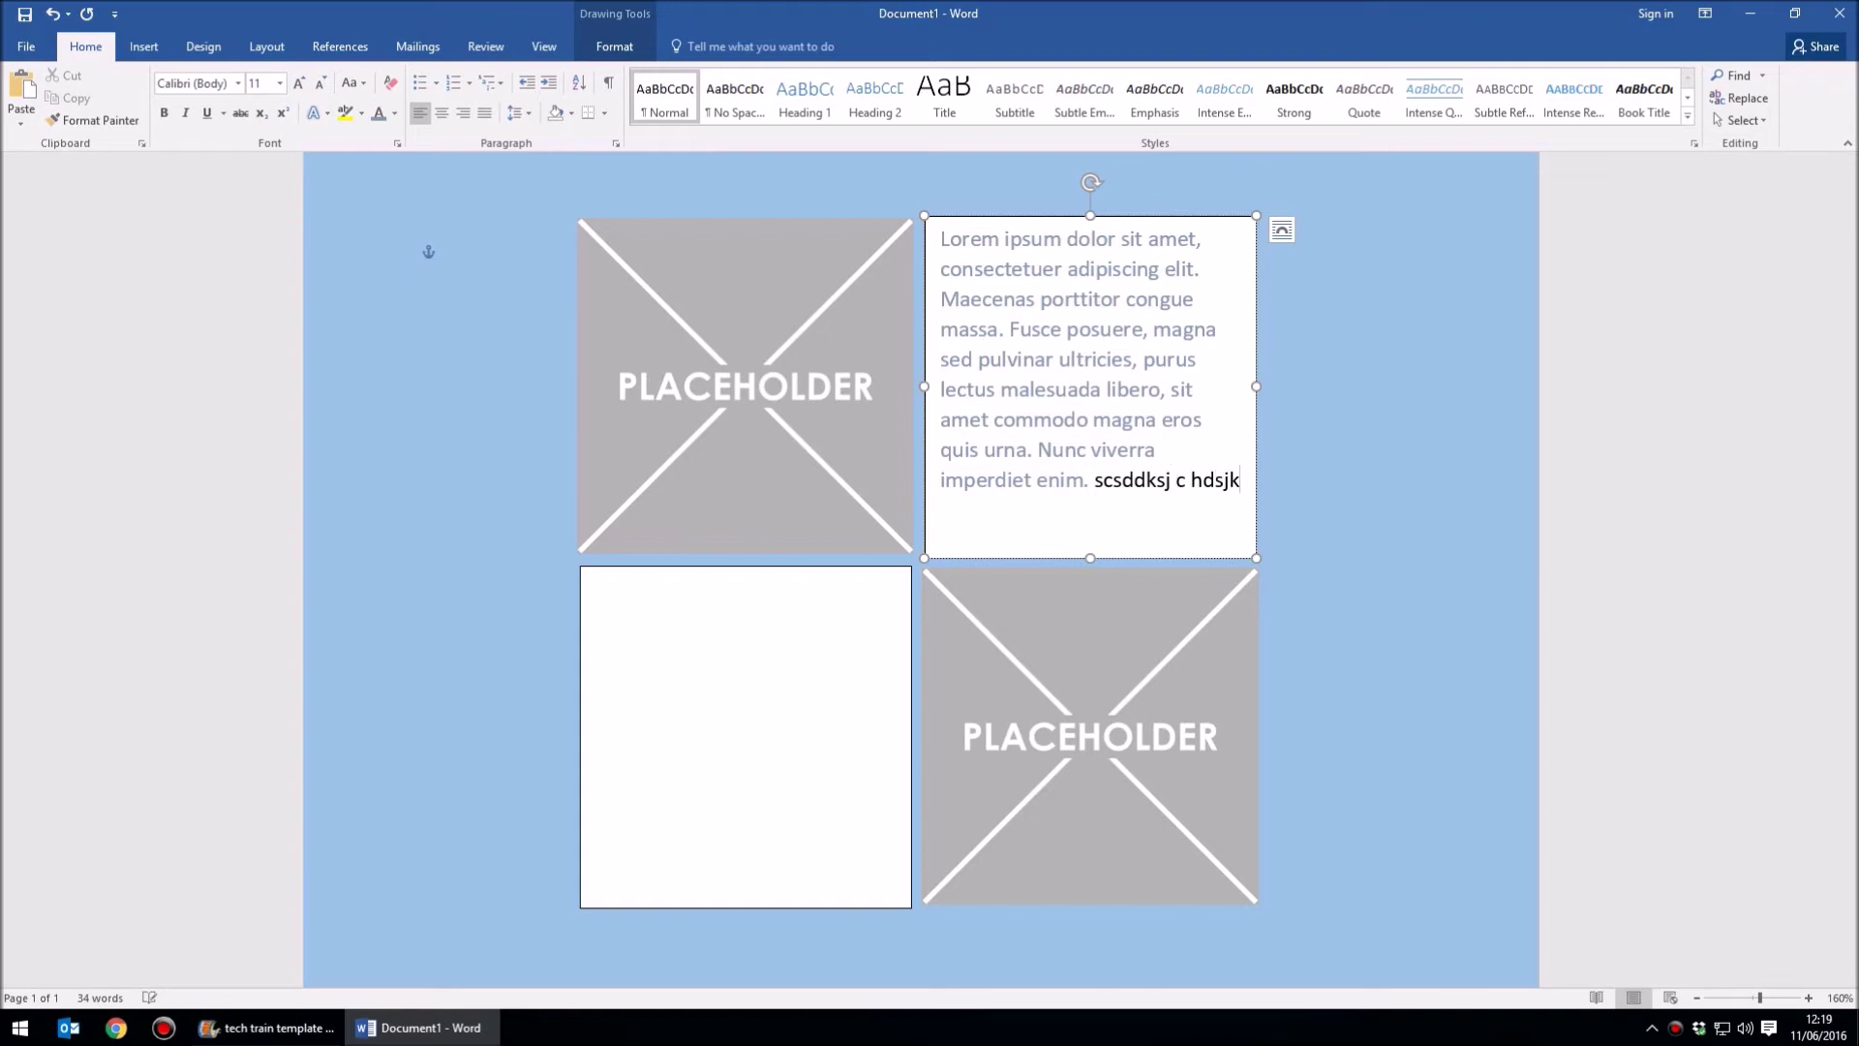
type("c sdhjkcs dhjsdk csdhjcksd chsjkc")
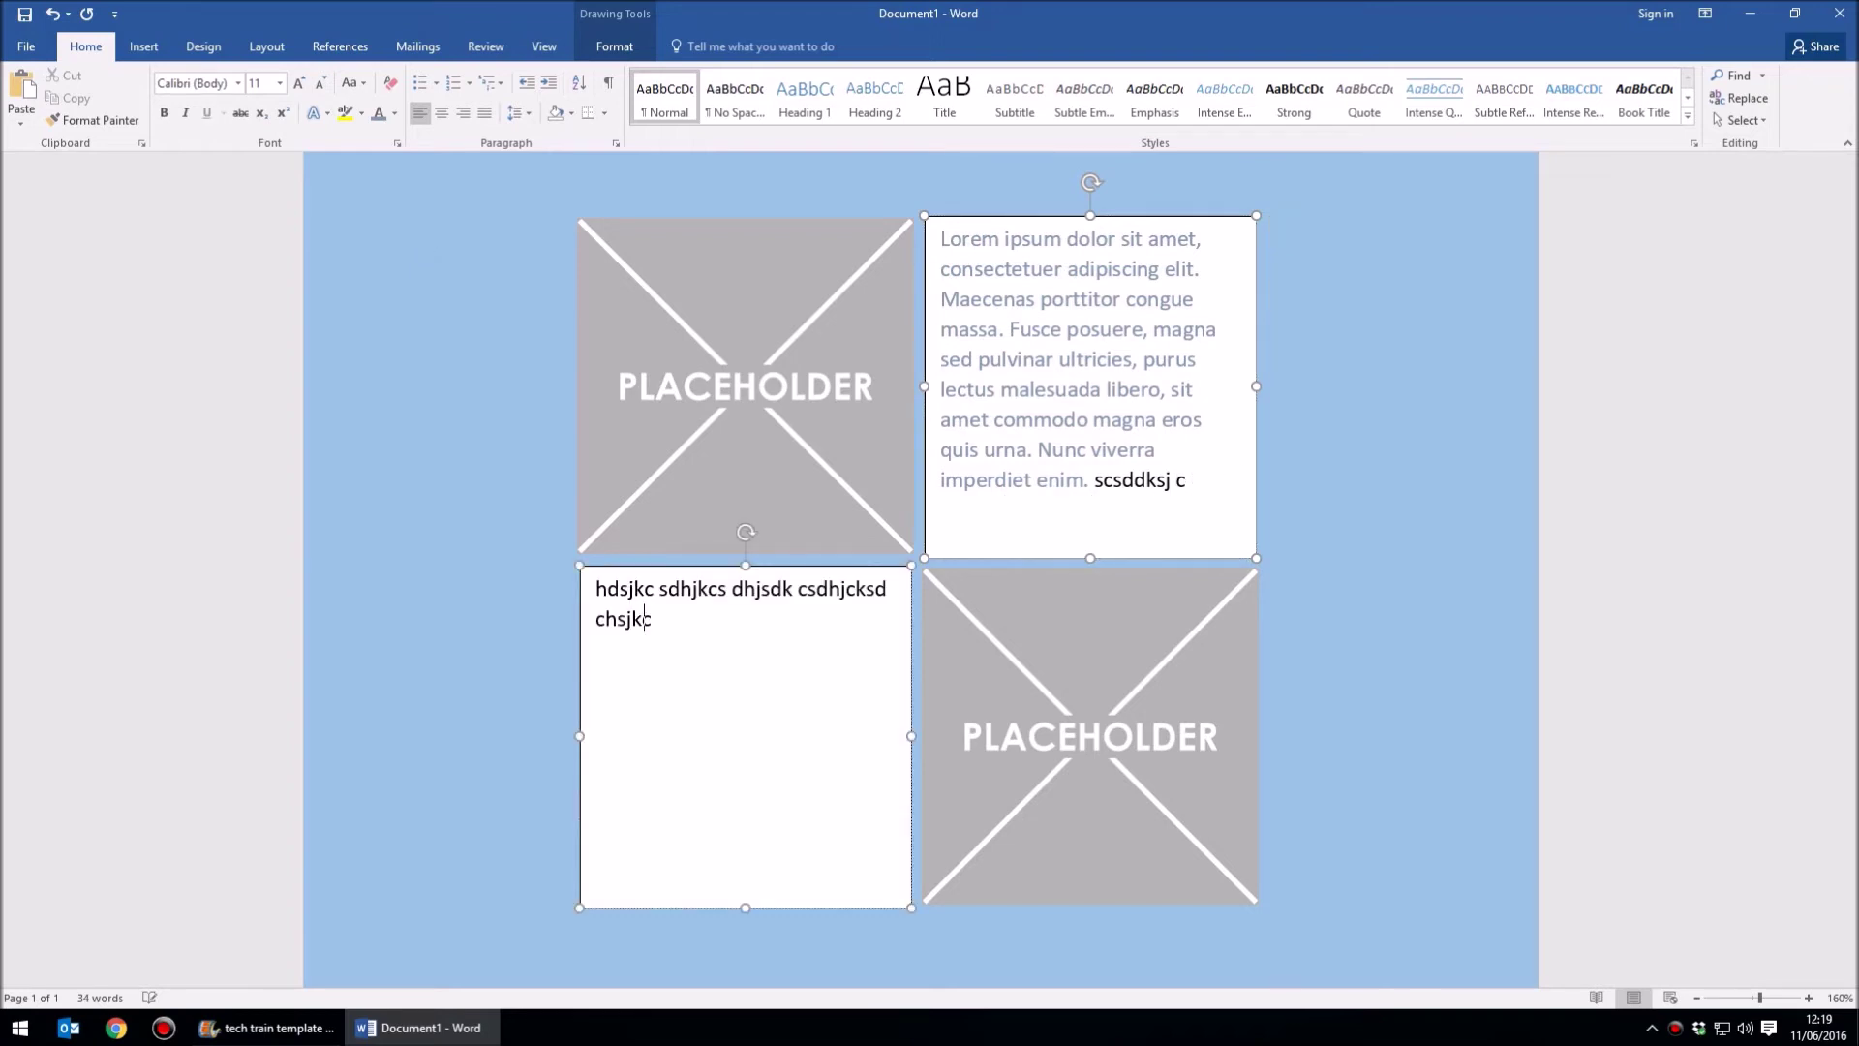
type(" sdchjsdksdhjsk cc shjkc")
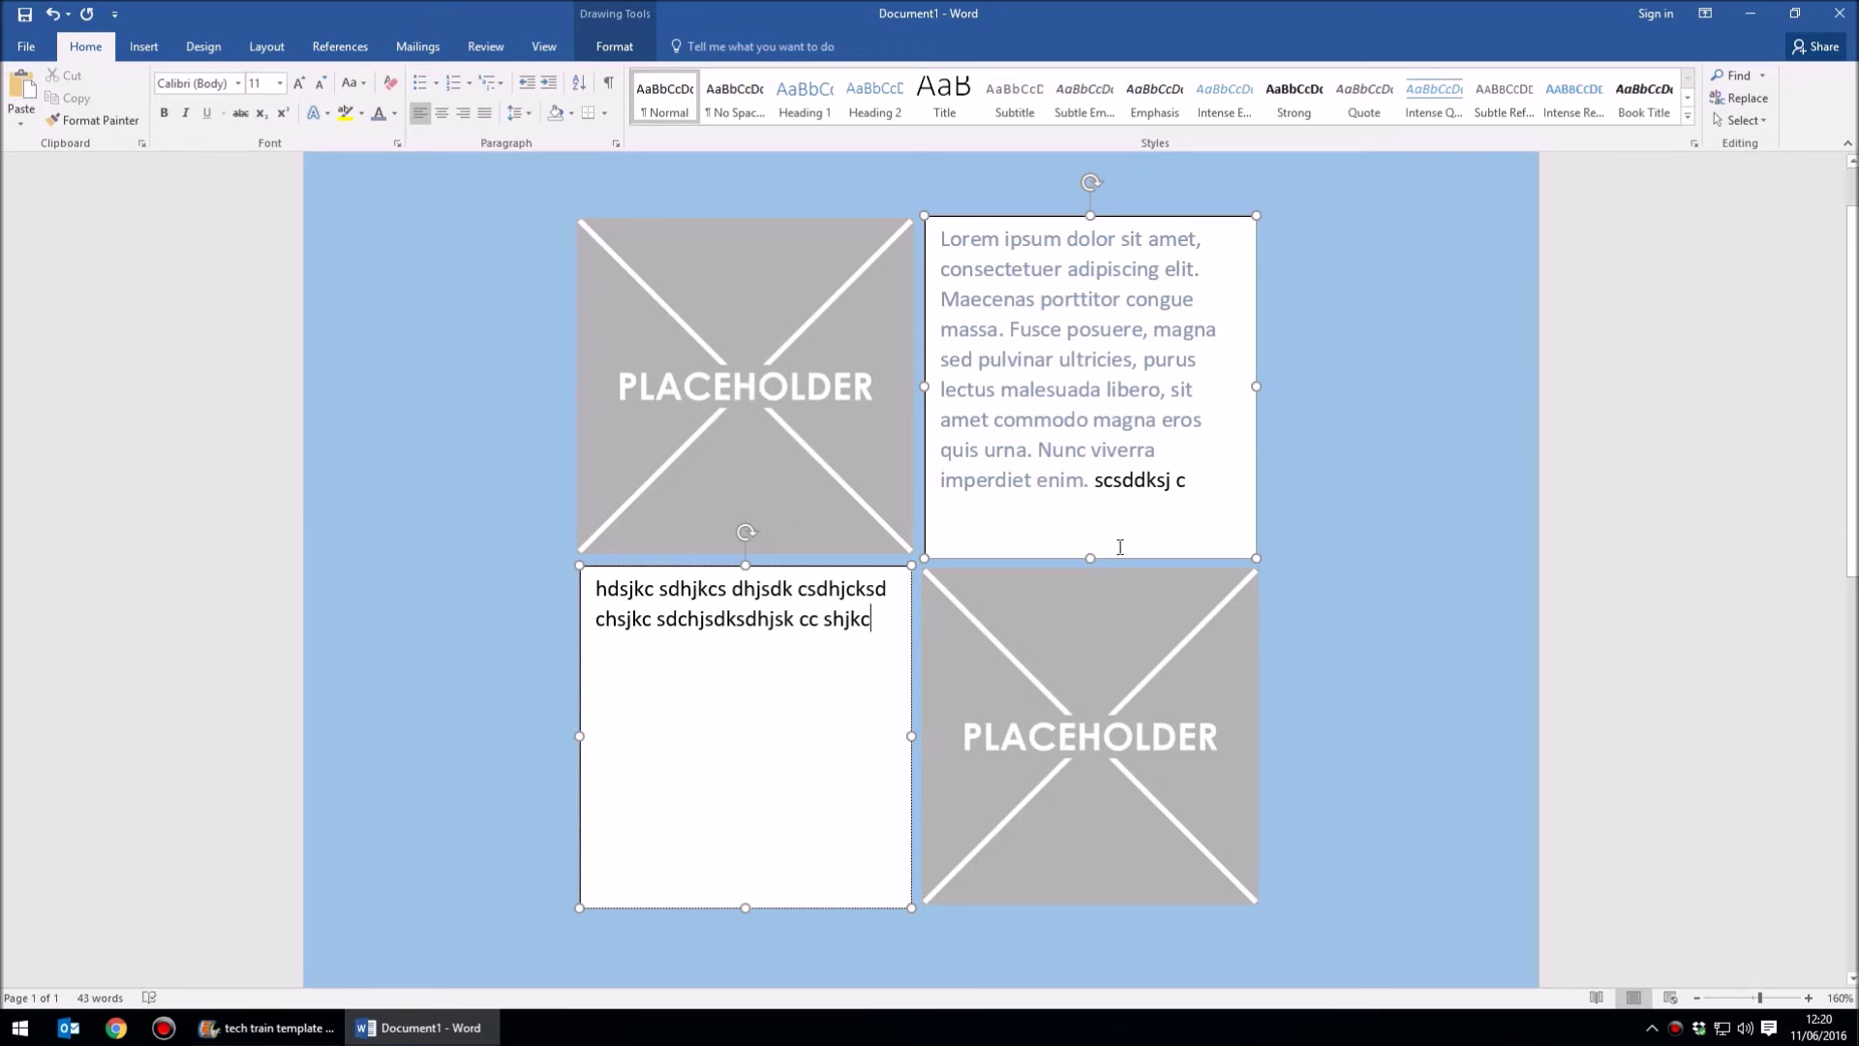
- Continue the linked text after "shjkc" with "hfdjv dvhjvk vdhvjkdv vhjkv vhjvkdv dhvjdkv djvd"
left_click(886, 622)
type("hfdjv")
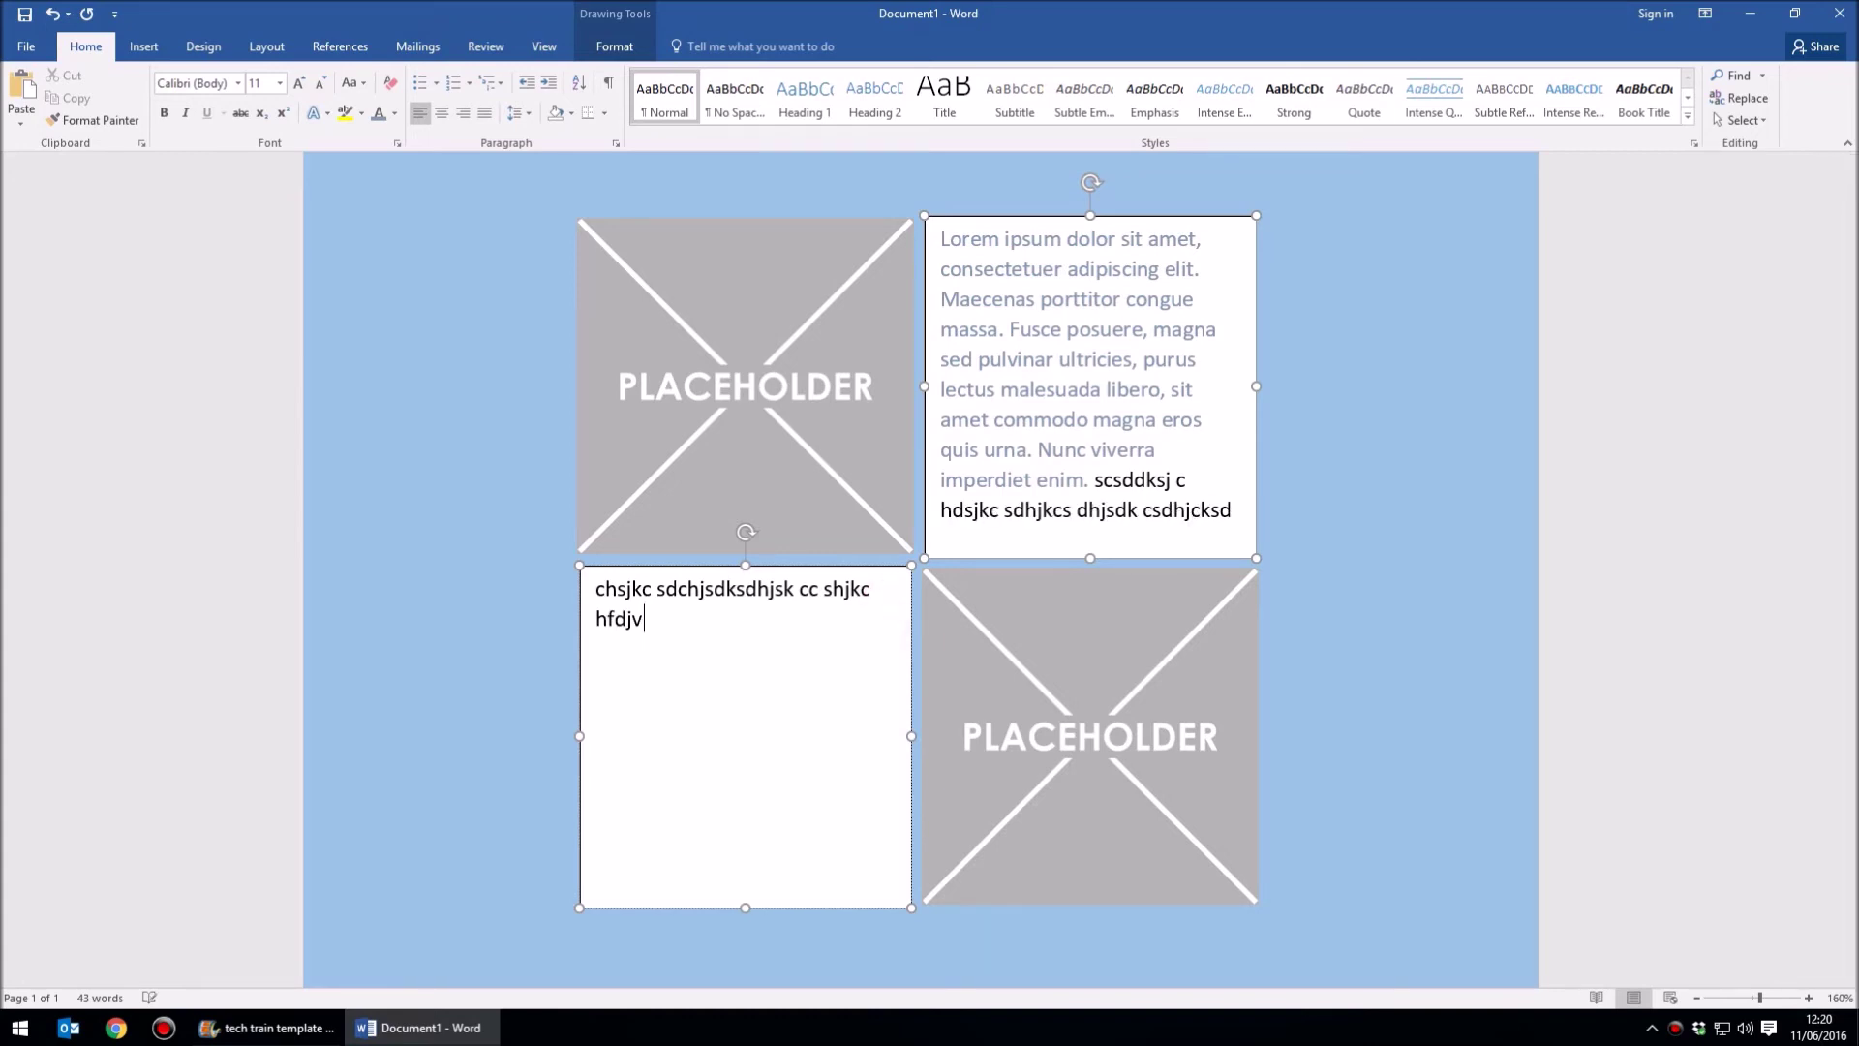
type(" dvhjvk vdhvjkdv vhjkv vhjvkdv dhvjdkv djvd")
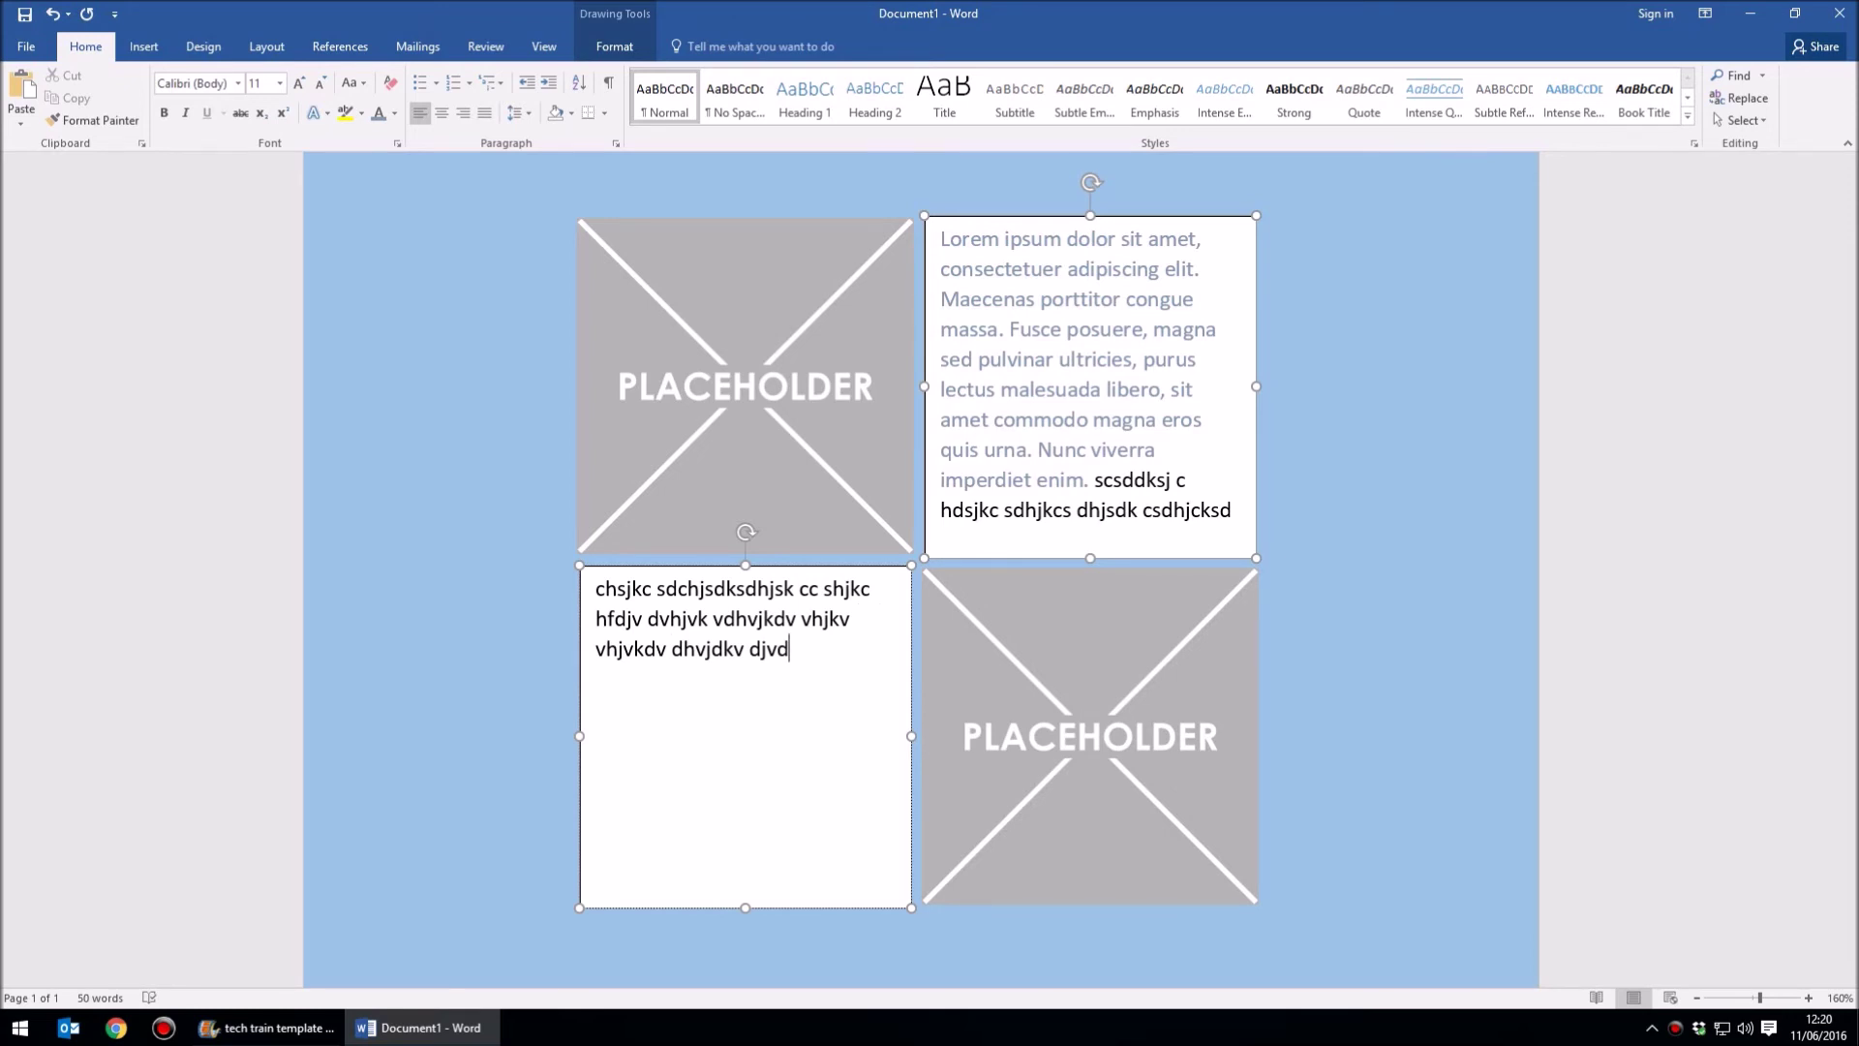
- Format all text across both linked text boxes as 12 pt with a red font colour
key("ctrl+a")
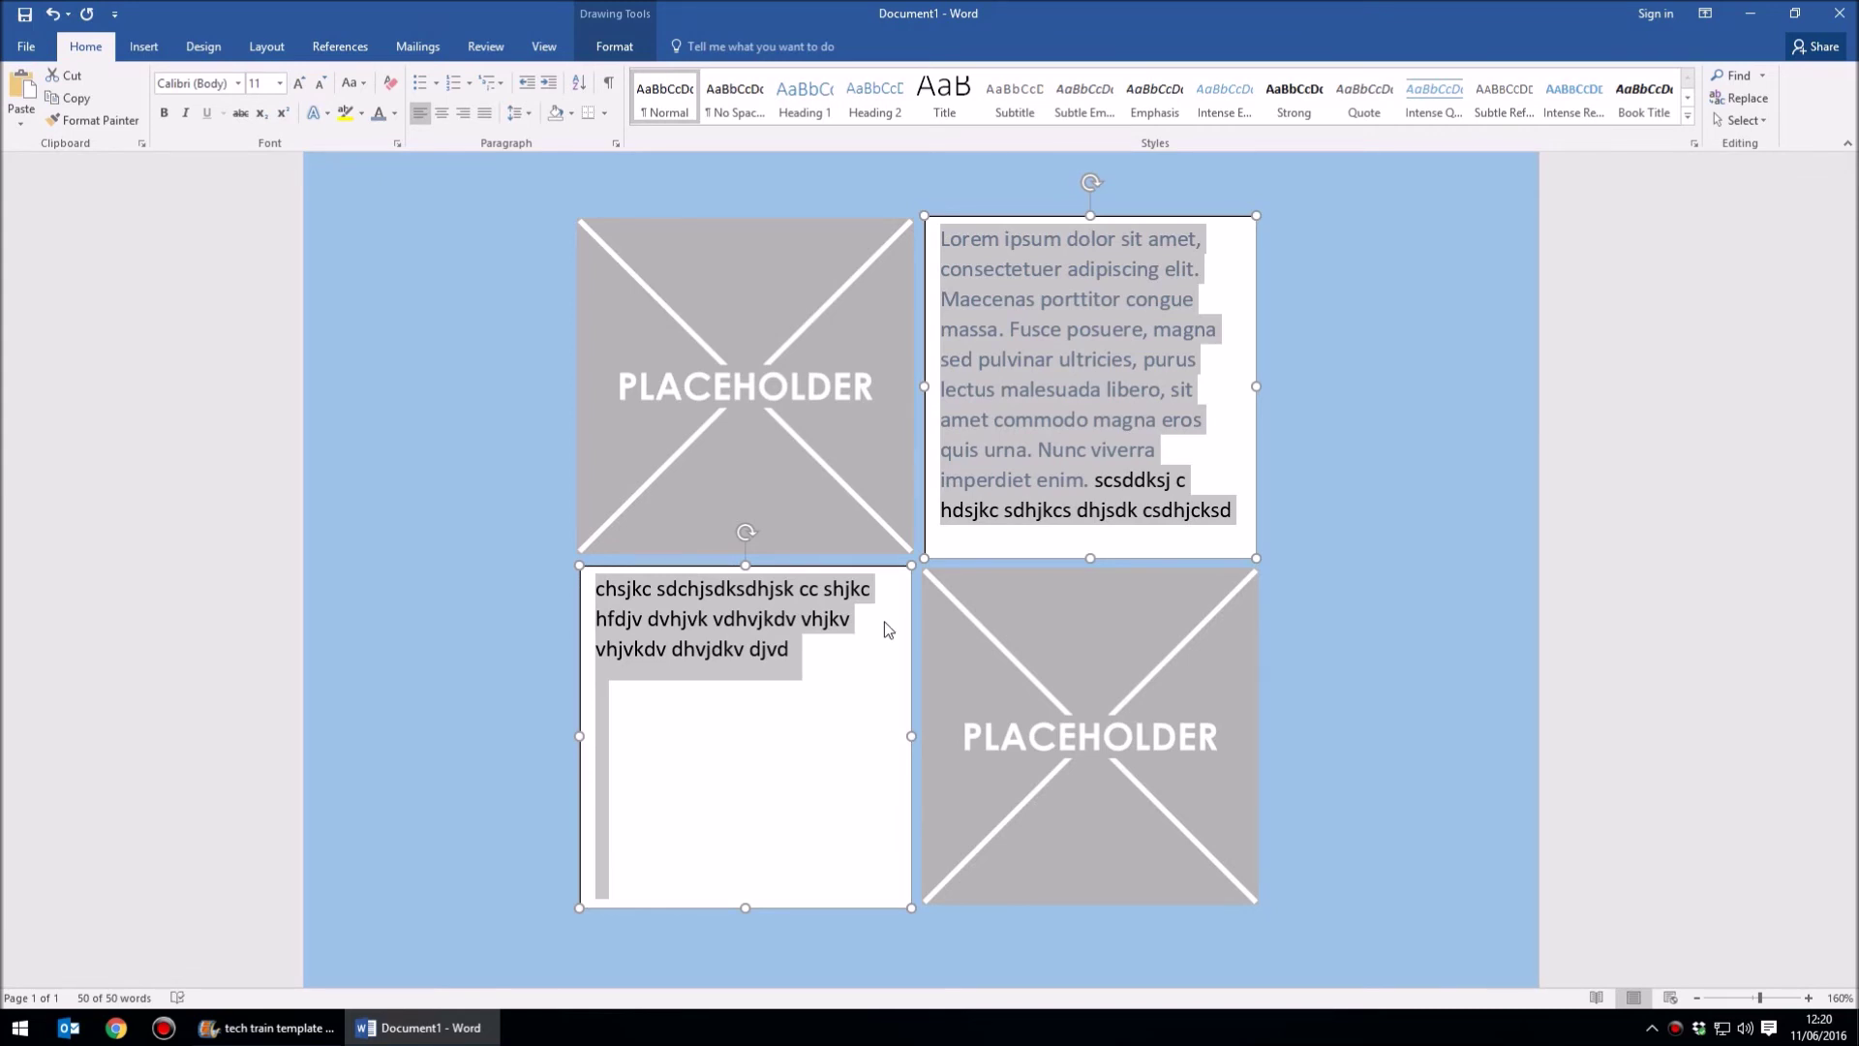
key("ctrl+bracketright")
key("ctrl+bracketright")
key("ctrl+bracketleft")
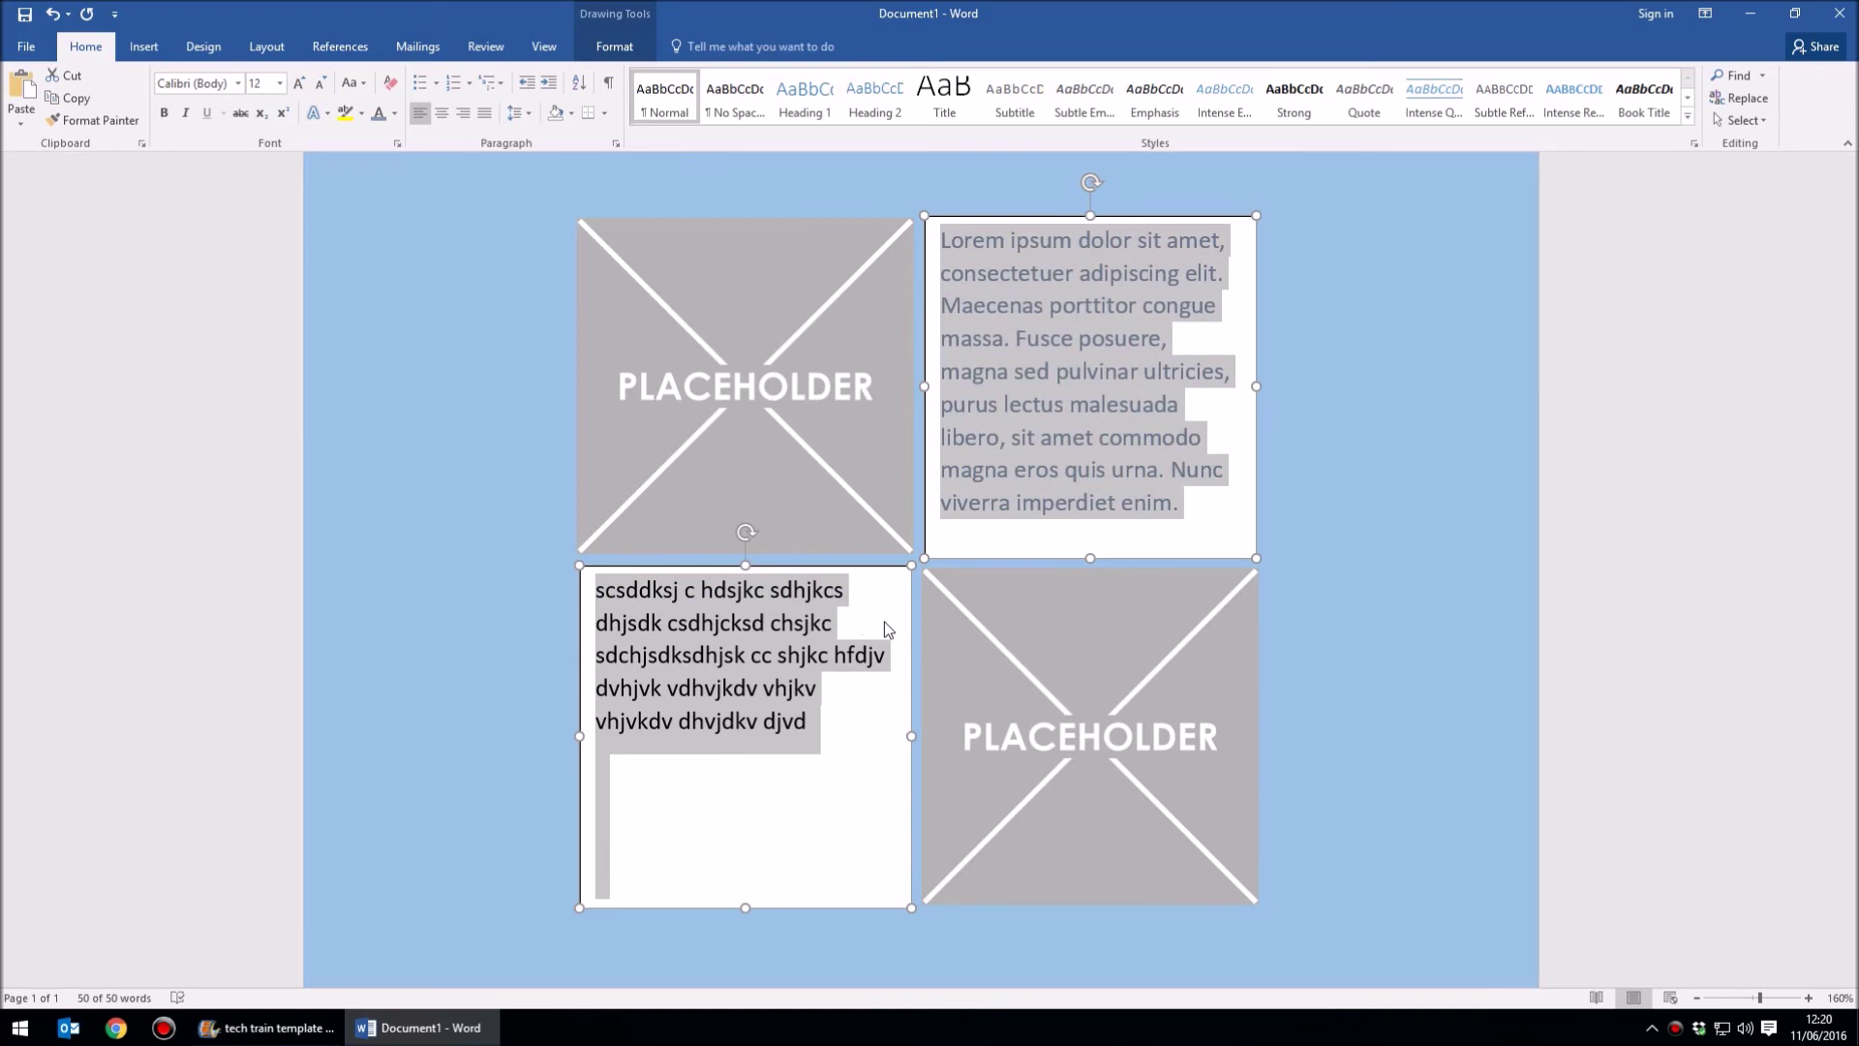
left_click(395, 122)
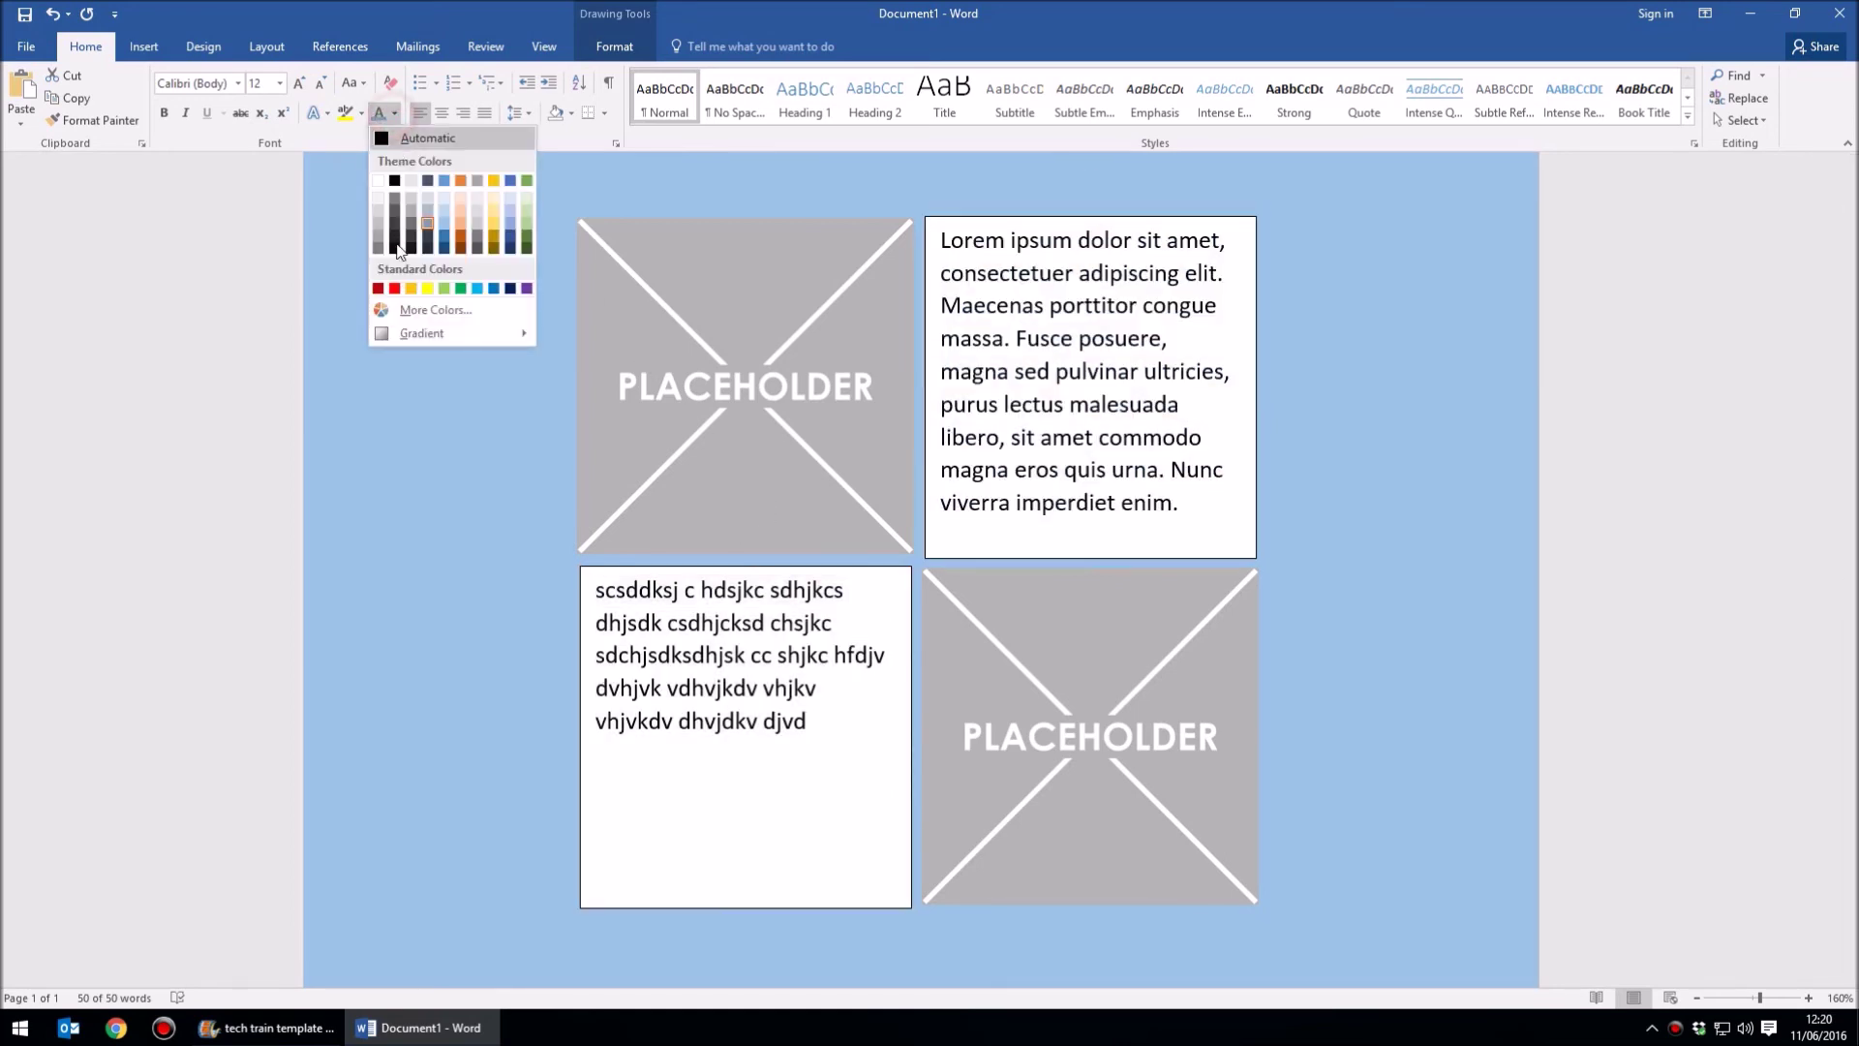
left_click(391, 289)
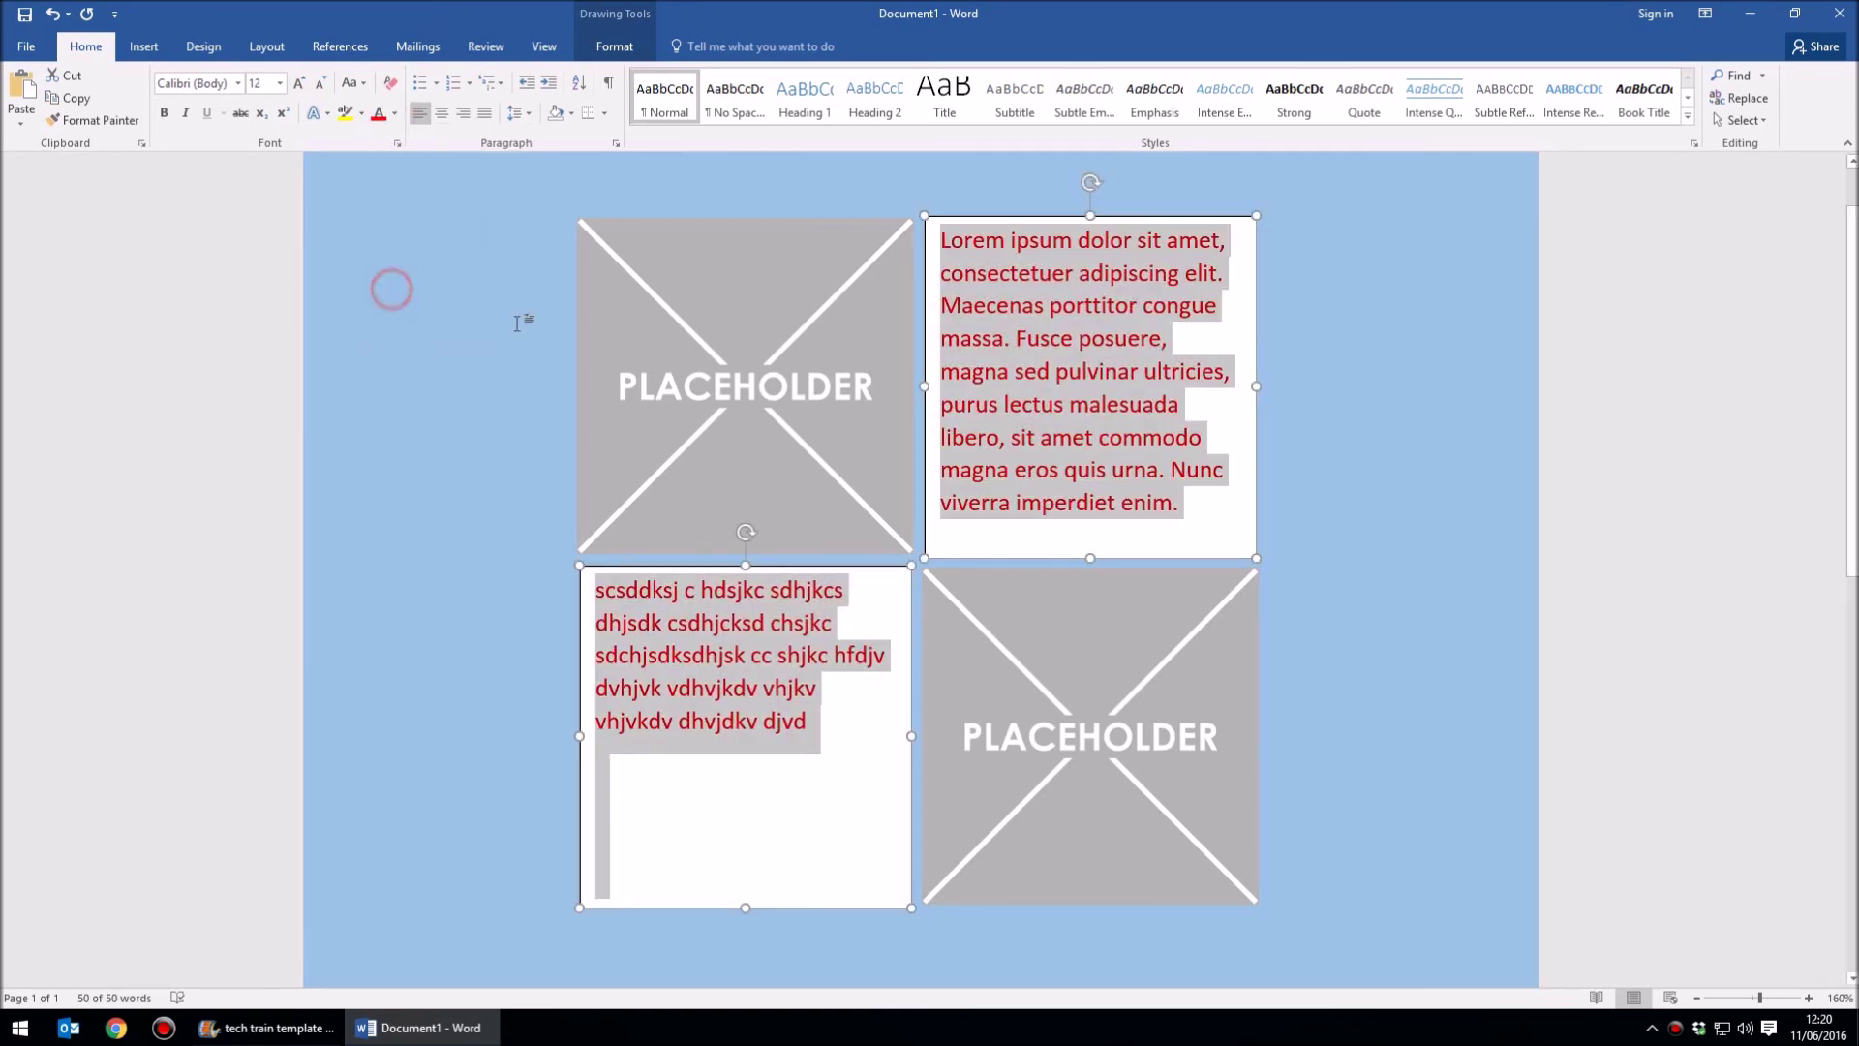
left_click(1544, 377)
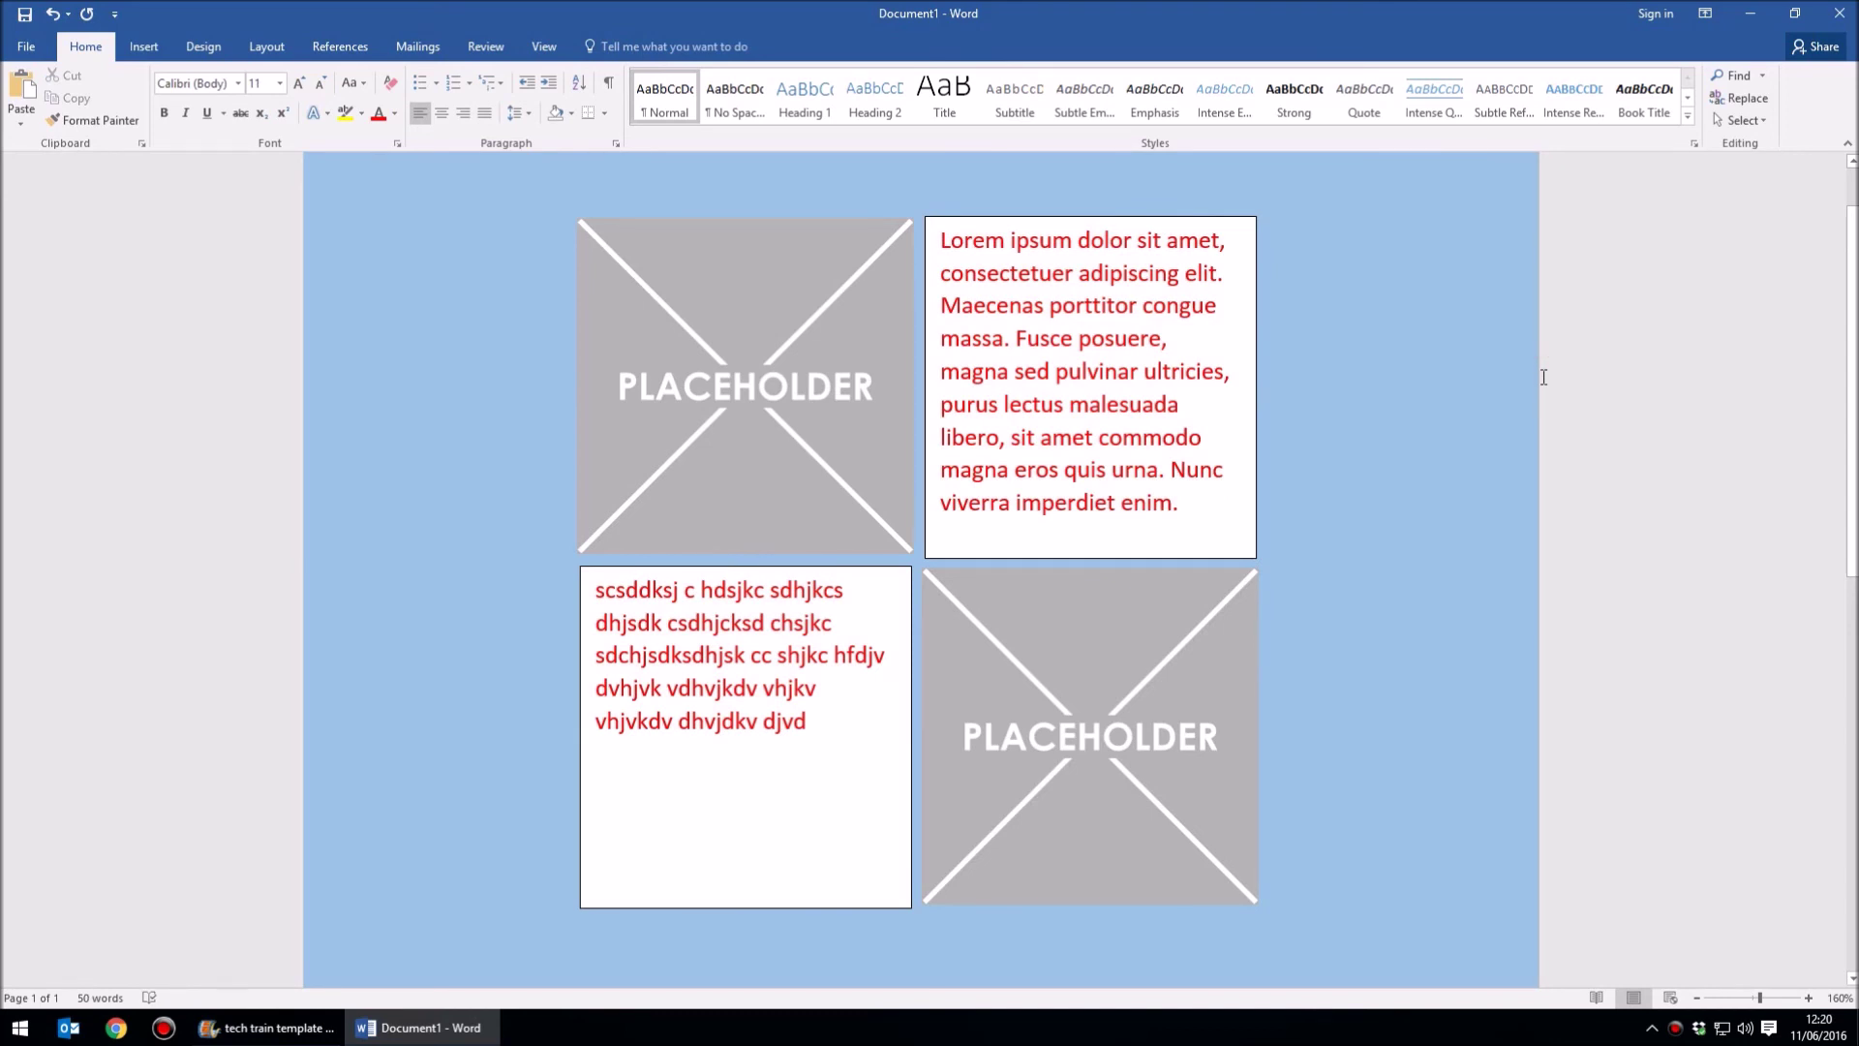